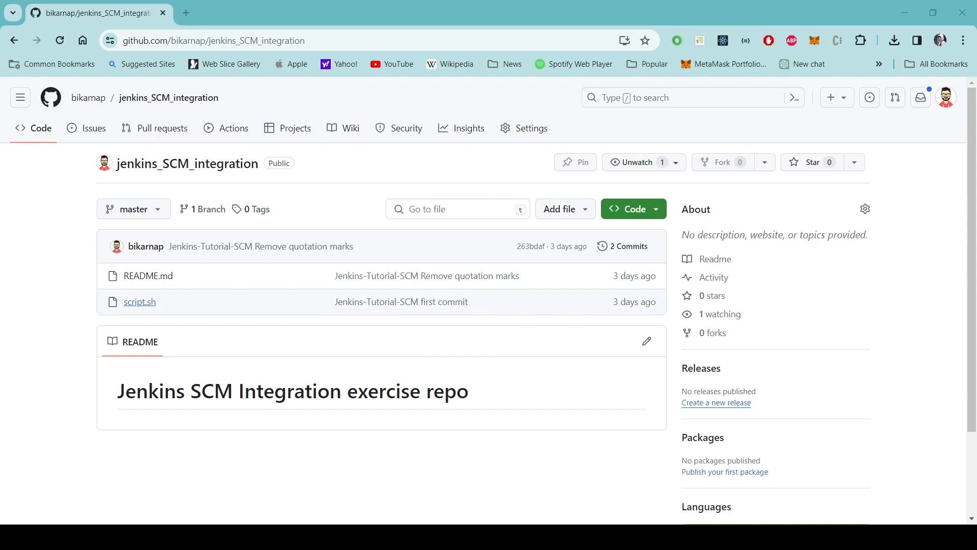
Open script.sh in the jenkins_SCM_integration repository to view its bash script.
click(140, 302)
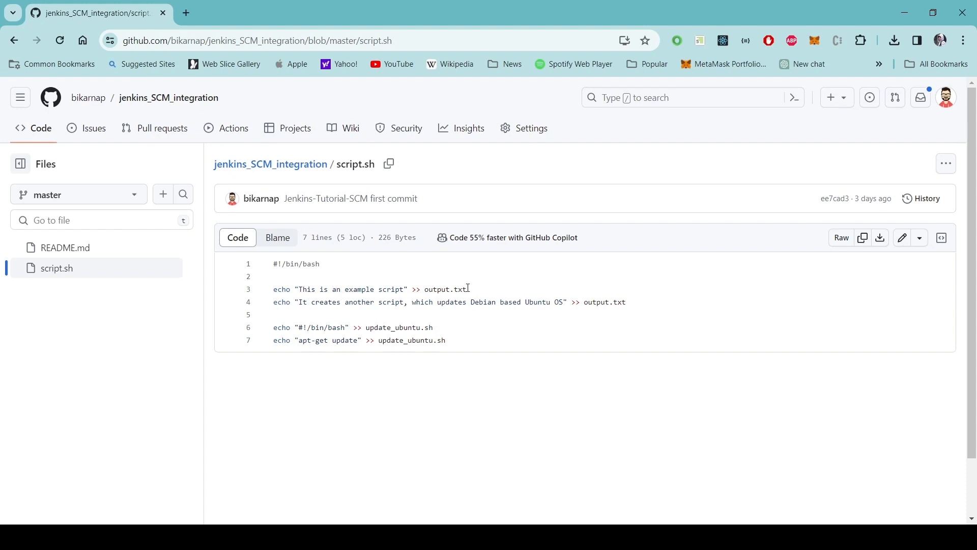
Highlight output.txt and update_ubuntu.sh in script.sh, then return to the repository root.
drag(467, 289, 425, 290)
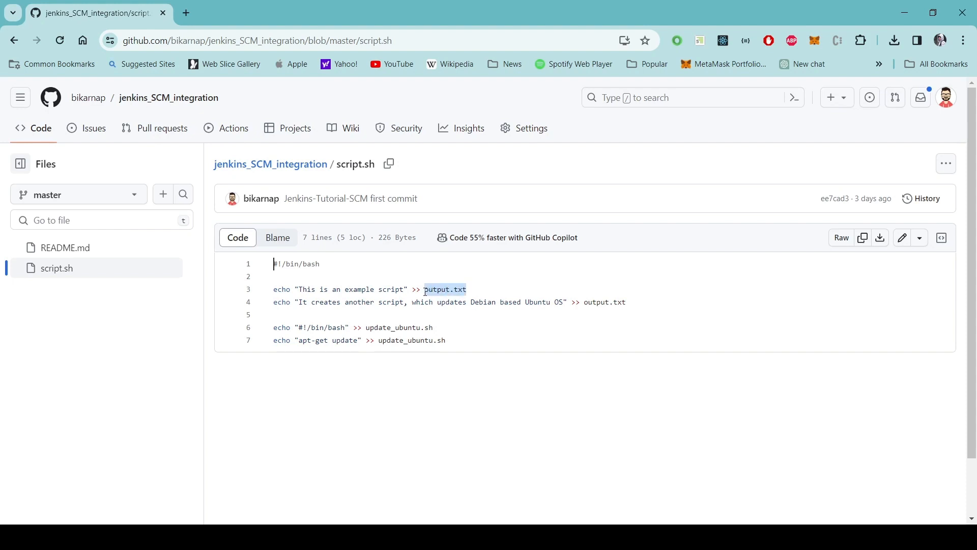
click(478, 325)
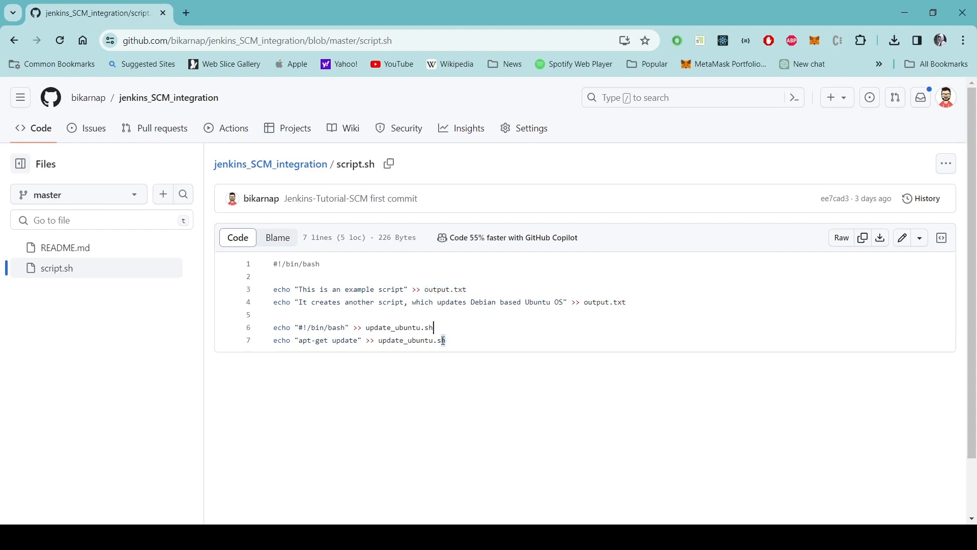
drag(443, 339, 381, 340)
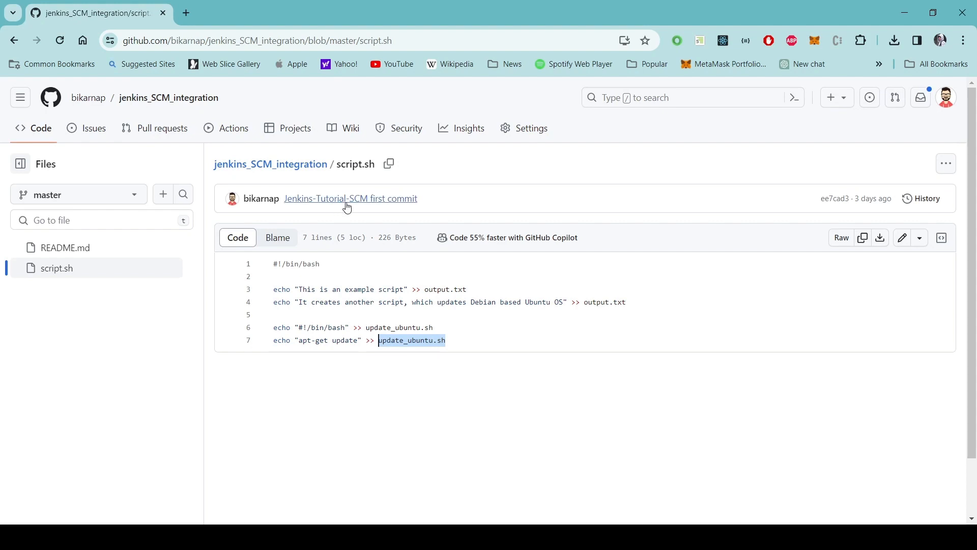
click(289, 165)
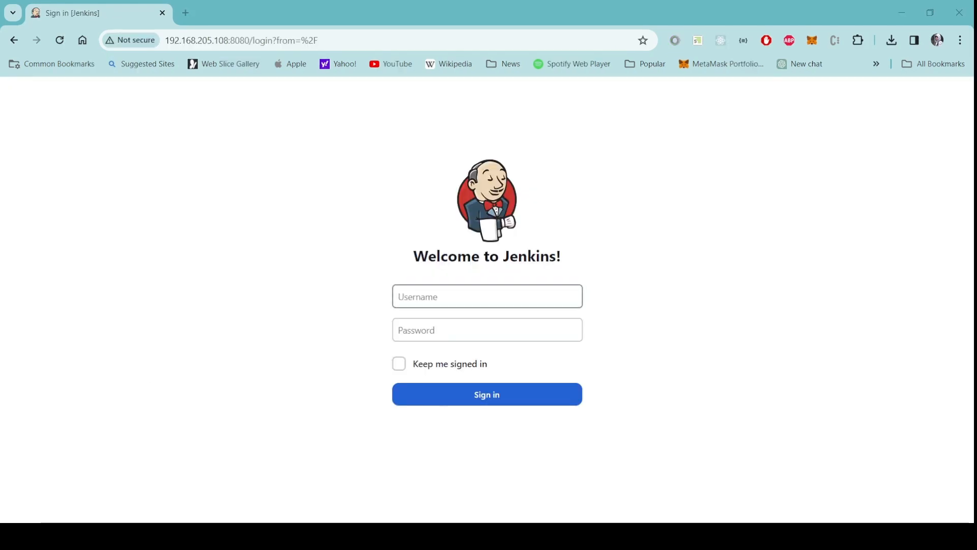
Sign in to Jenkins as administrator with the account password.
click(443, 299)
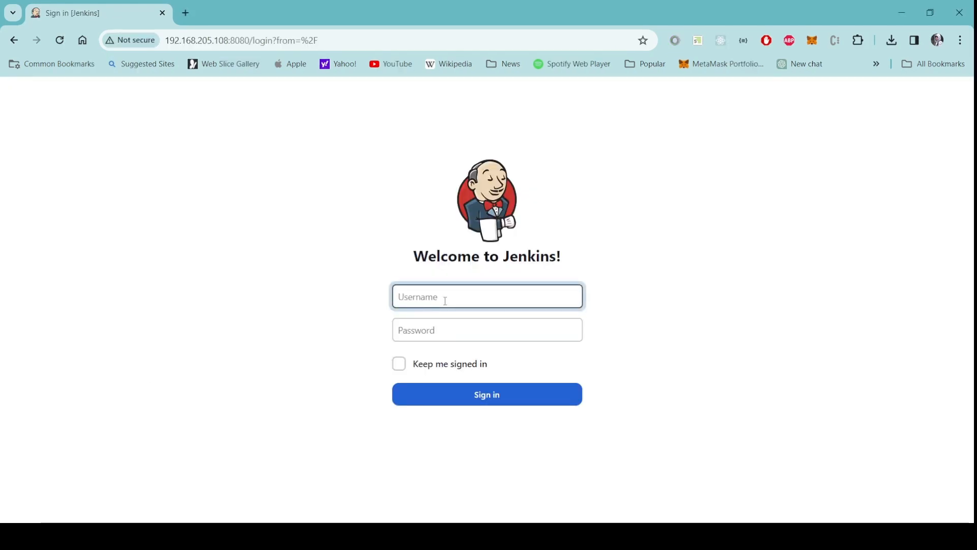
text(administrator)
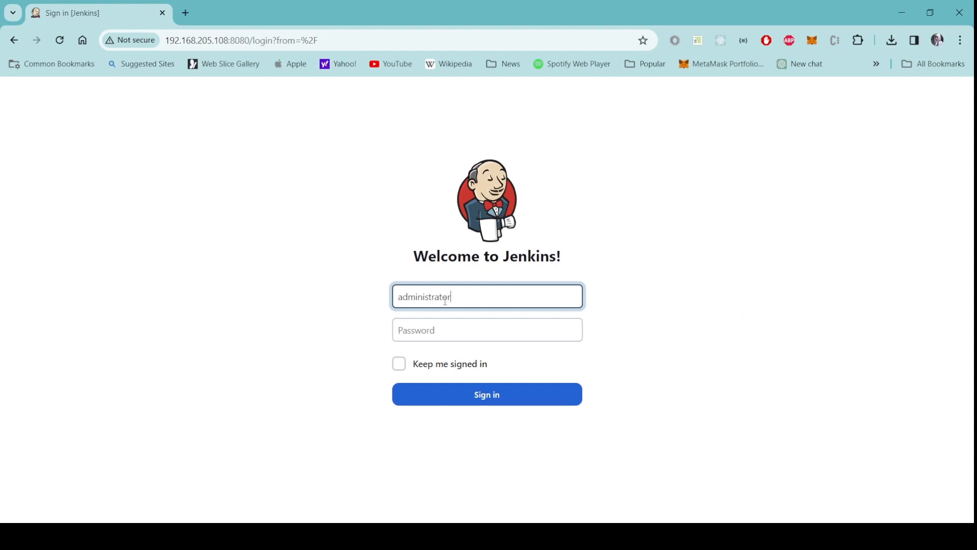
key(Tab)
text(********)
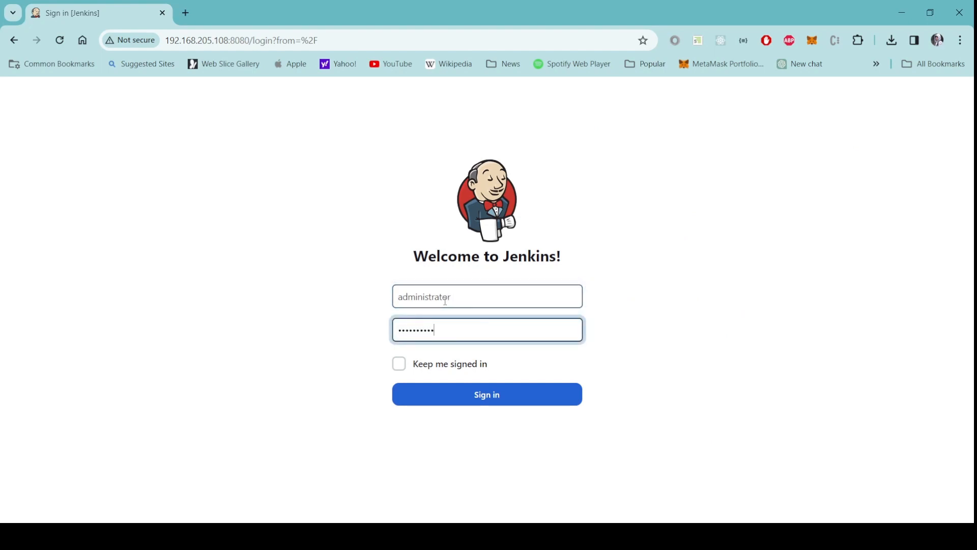
key(Return)
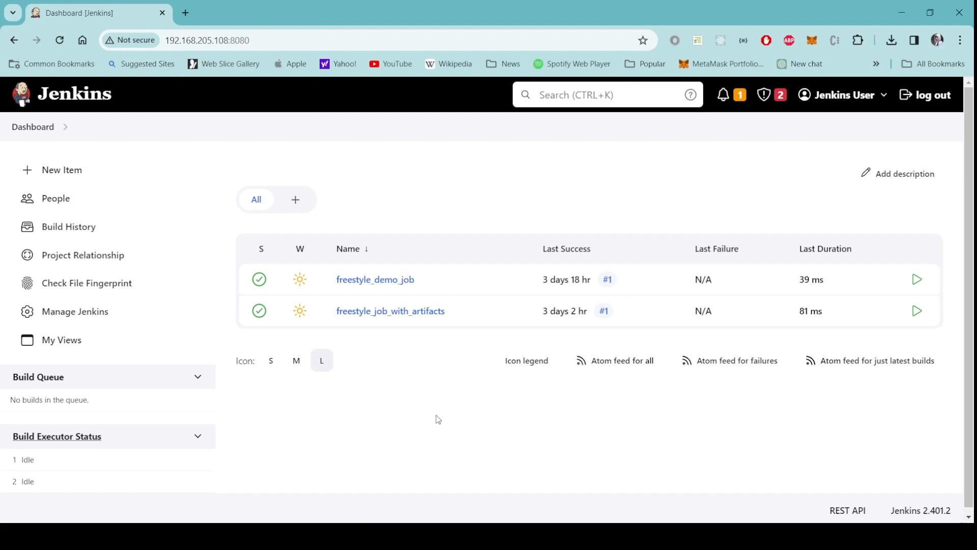
Add a New Item of type Freestyle project called freestyle_job_with_SCM_integration.
click(80, 174)
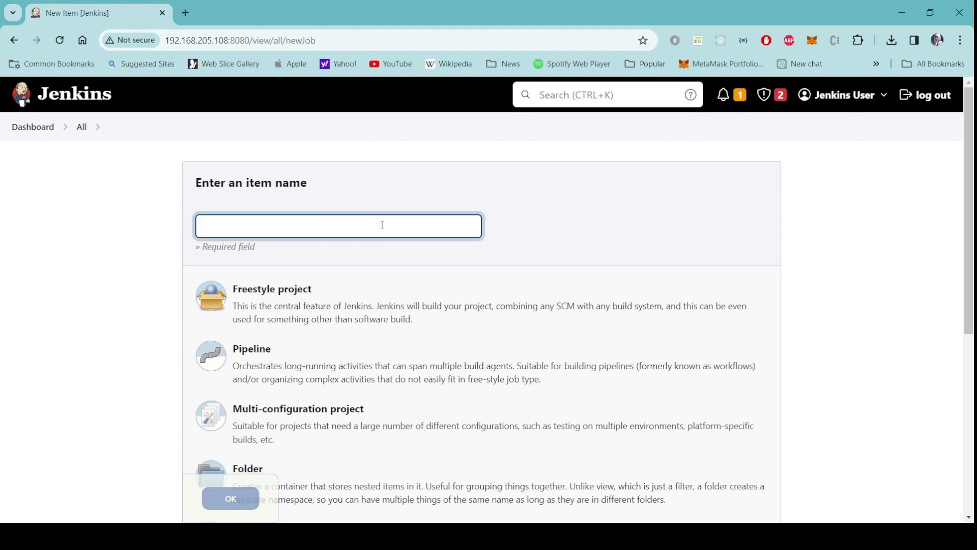
text(freestyle_job_with_SCM_in)
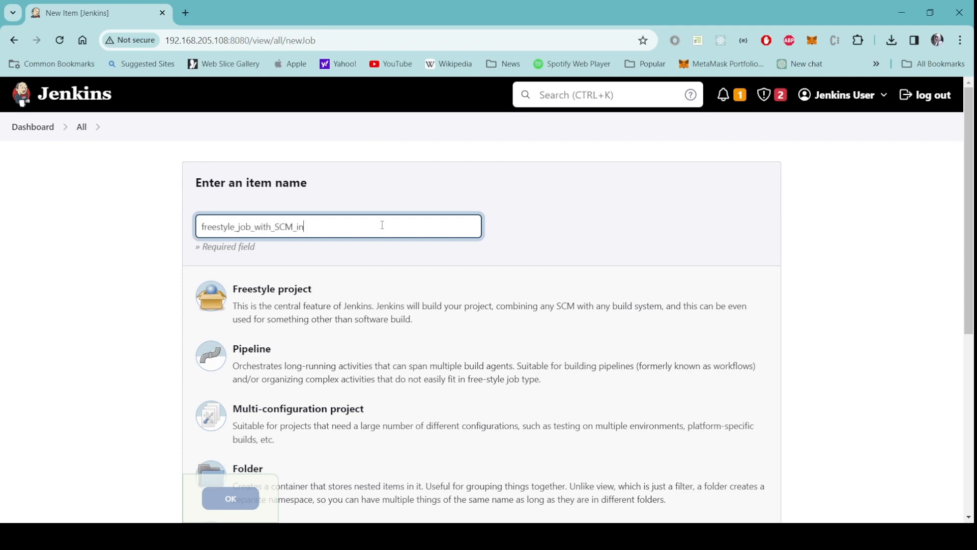
text(tegration)
click(360, 312)
scroll(817, 333, down, 3)
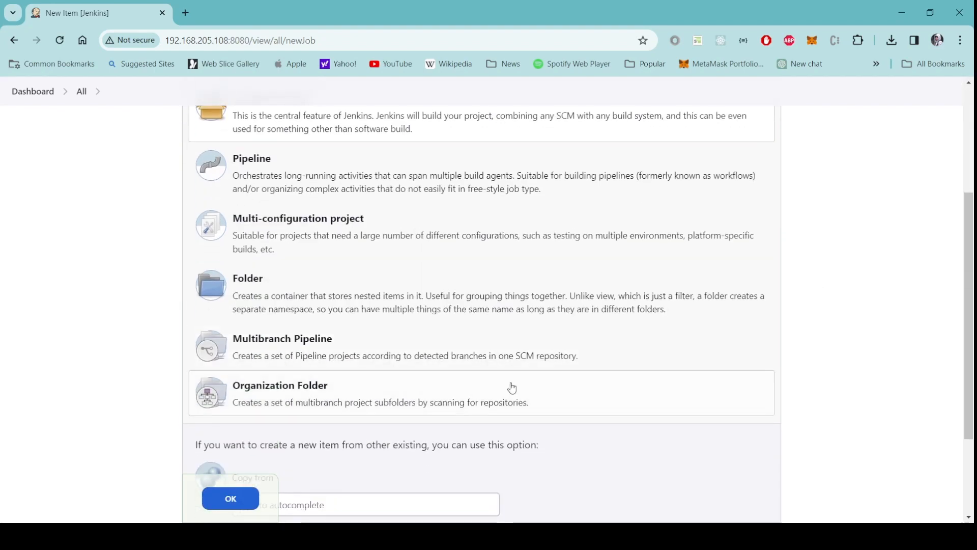
click(231, 499)
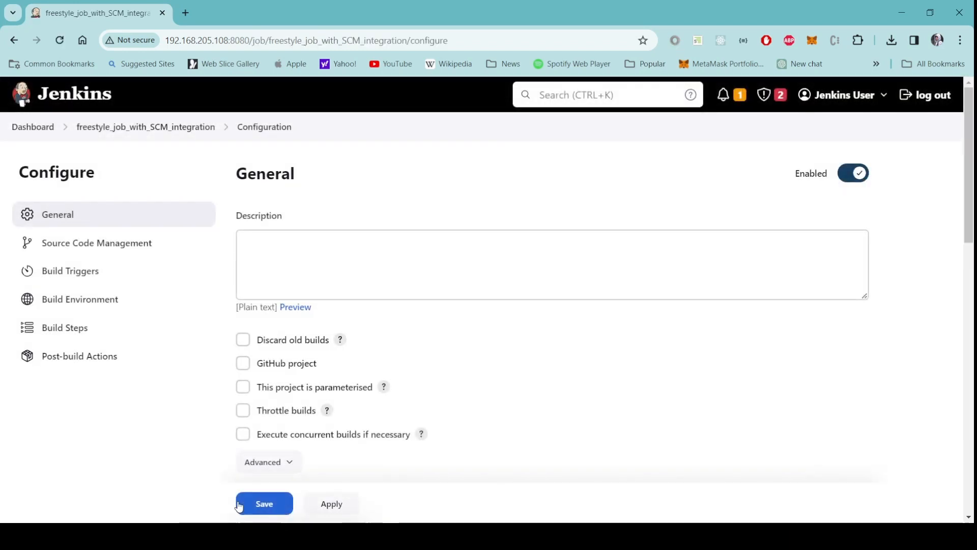
Set the job description to 'This job demonstrates the intergration of source code management'.
click(503, 254)
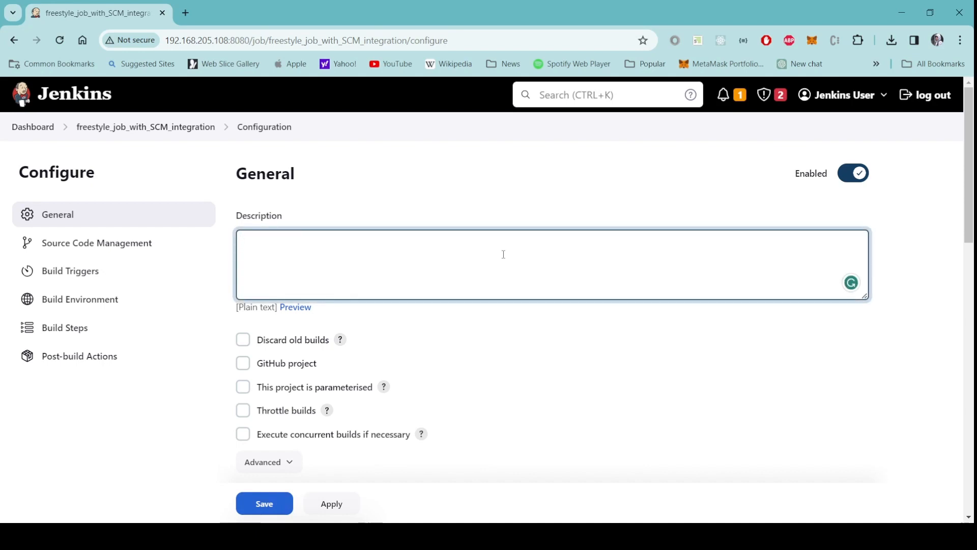
text(This job demonstrates the )
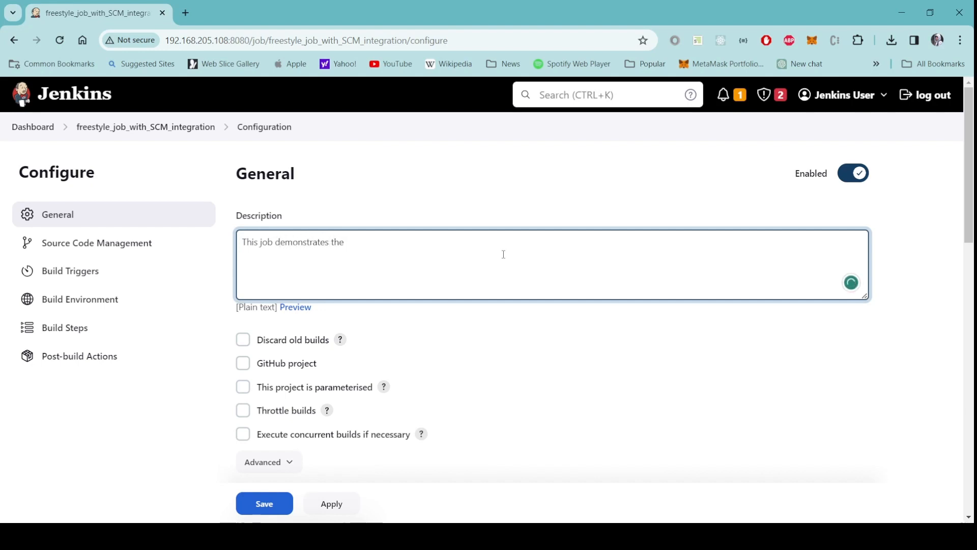
text(intergration of source )
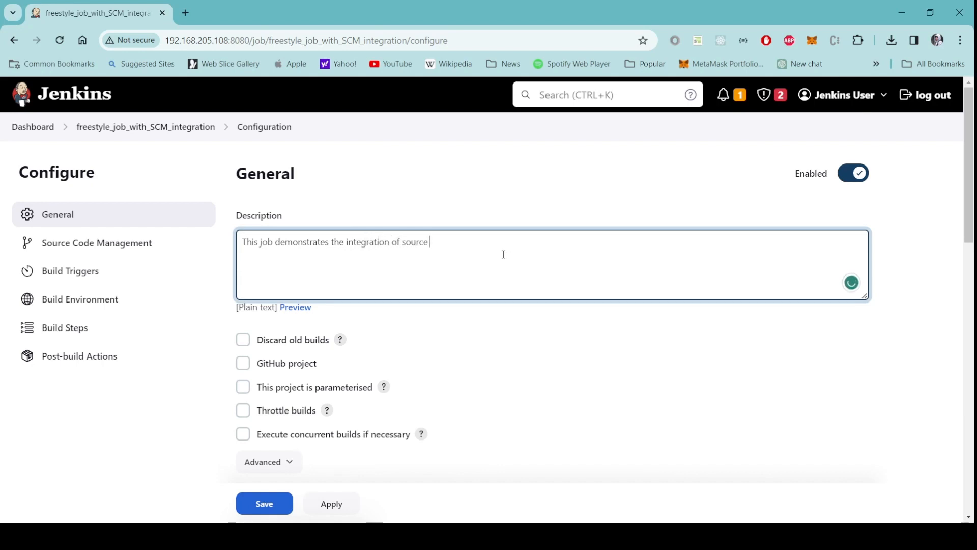
text(code management)
scroll(549, 382, down, 3)
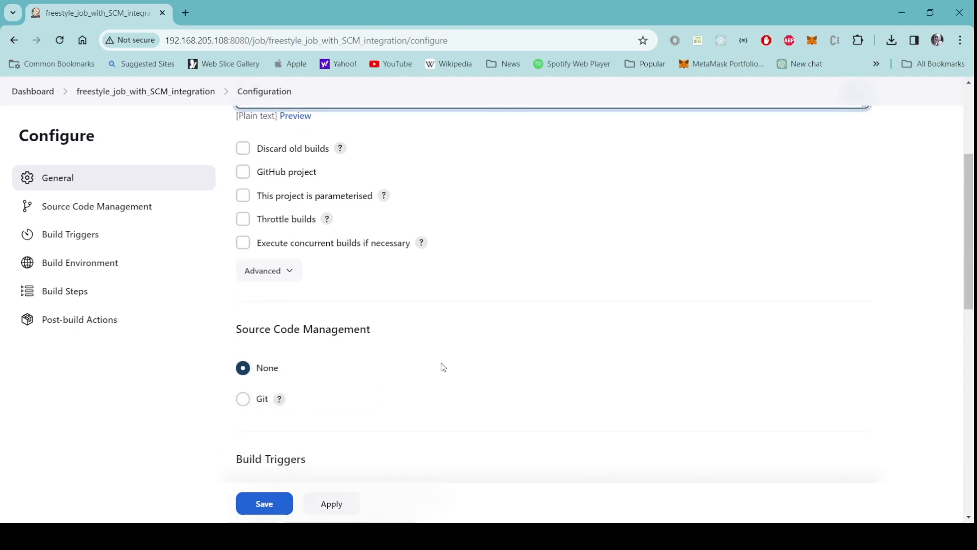
Select Git as the job's Source Code Management option.
scroll(442, 367, down, 3)
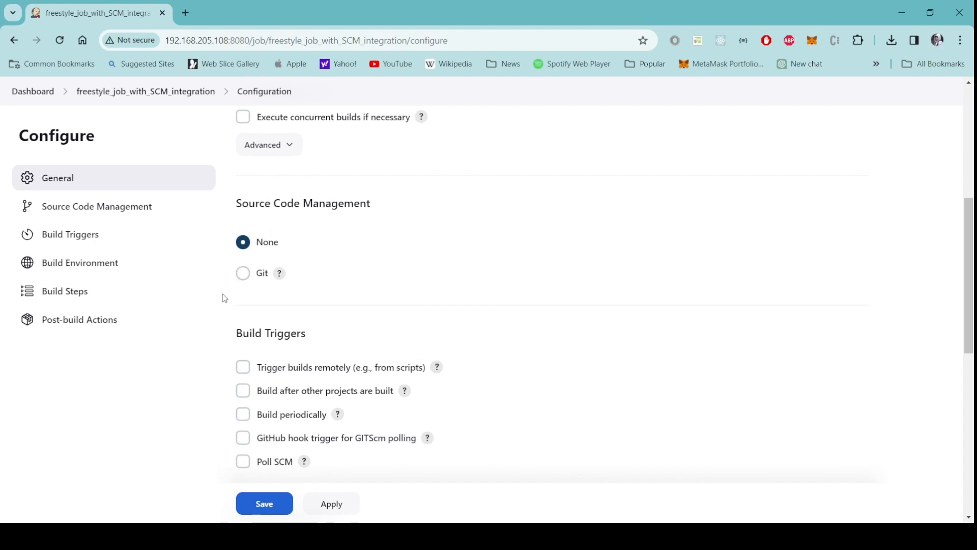
click(243, 274)
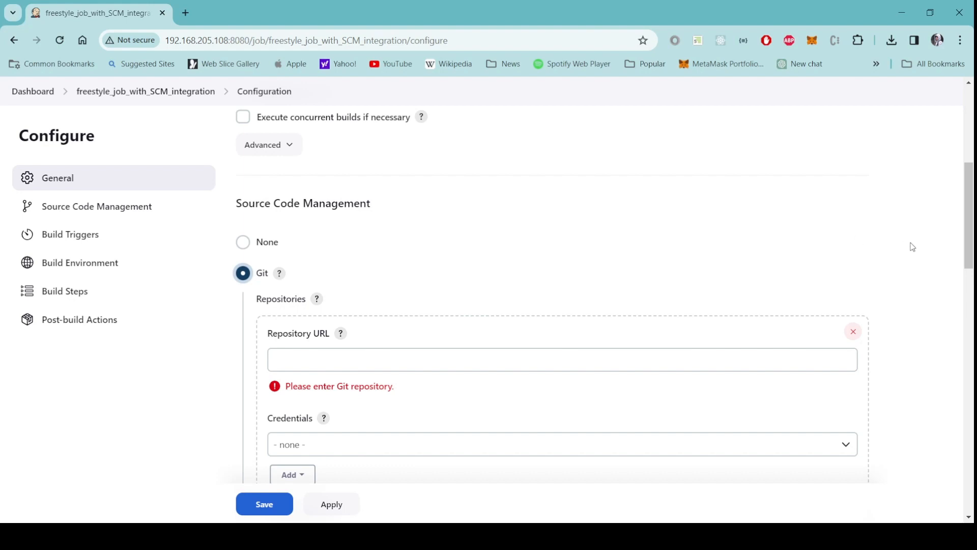
scroll(918, 264, down, 1)
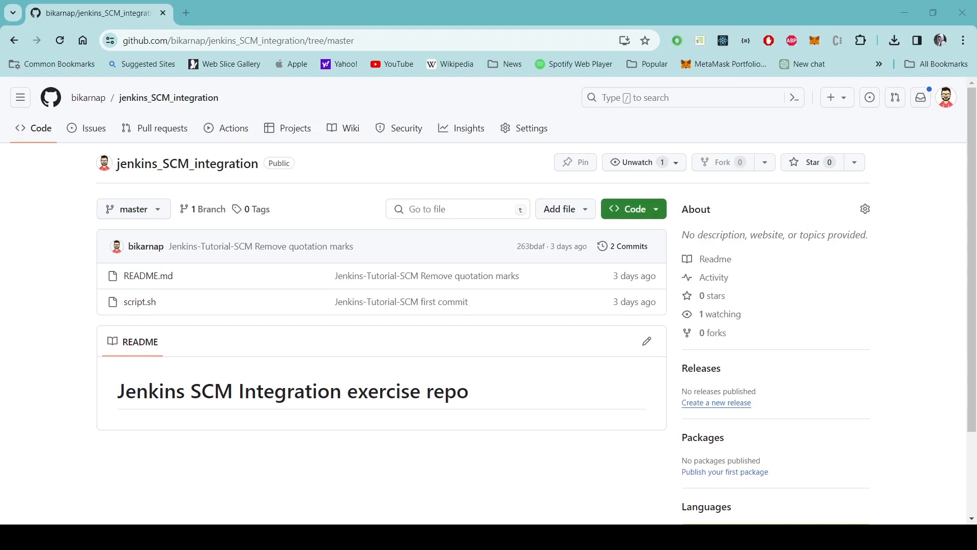
Copy the repository's HTTPS clone URL from GitHub's Code menu.
click(642, 209)
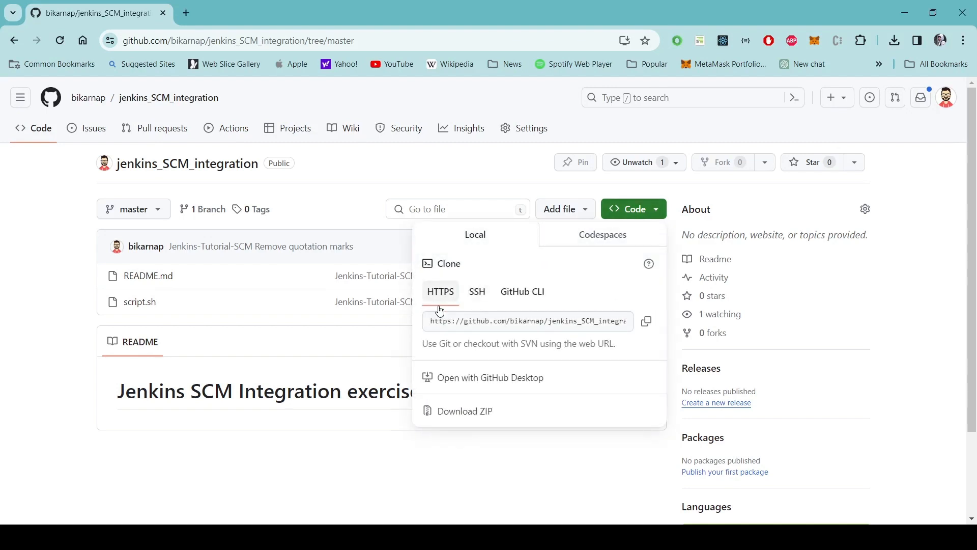
click(647, 323)
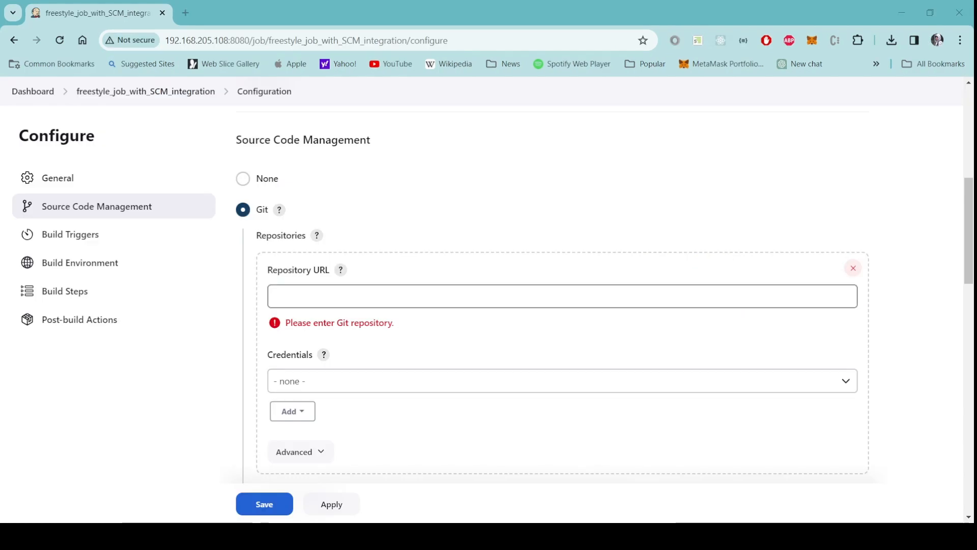
click(403, 299)
key(ctrl+v)
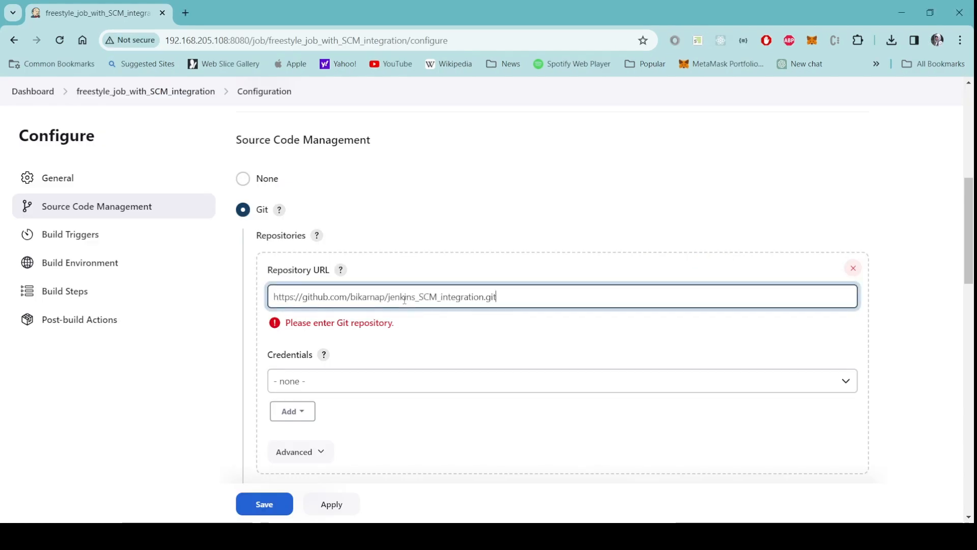
click(425, 344)
scroll(921, 364, down, 4)
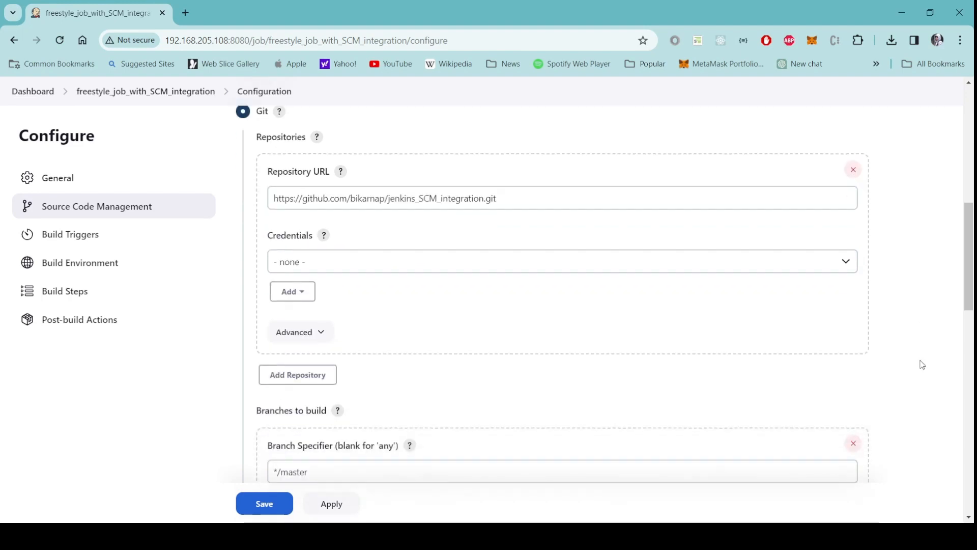
scroll(922, 365, down, 2)
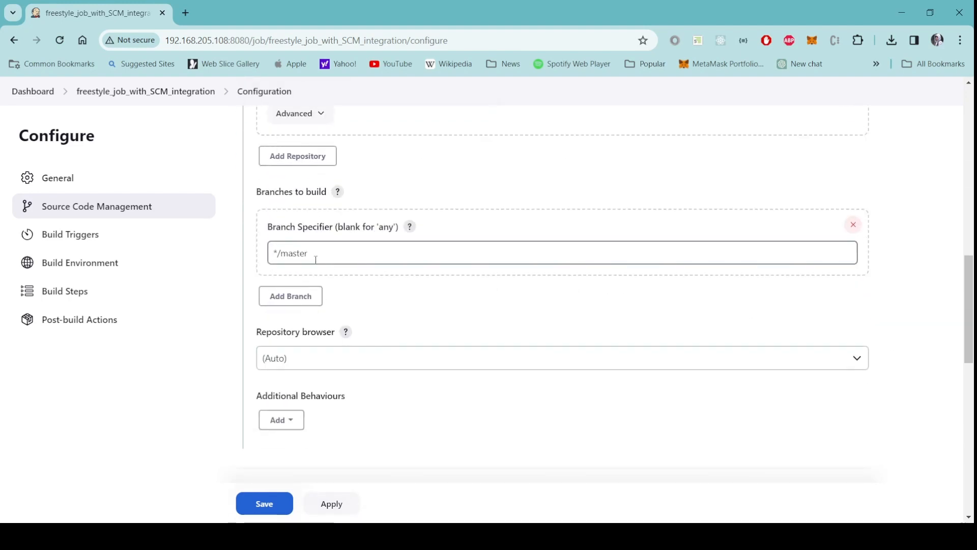
drag(315, 257, 278, 254)
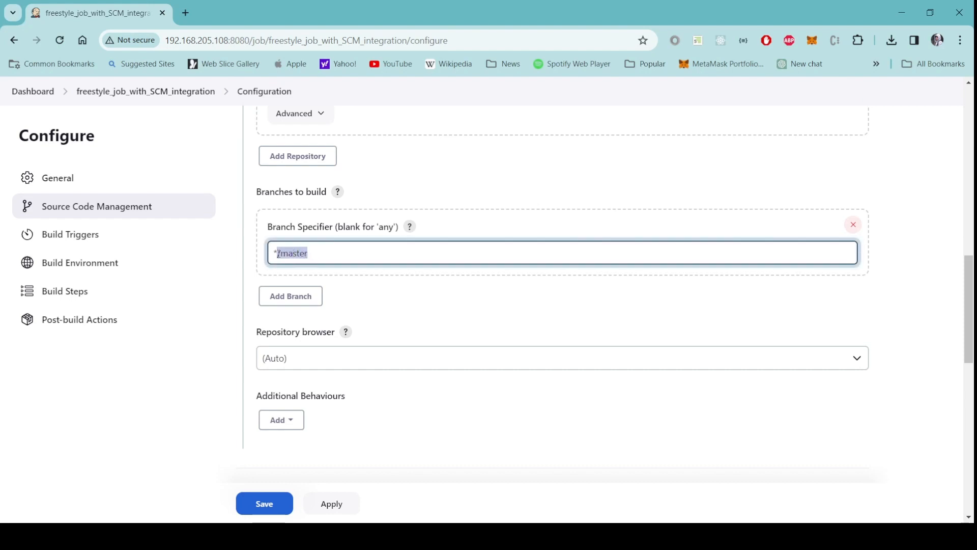
click(413, 294)
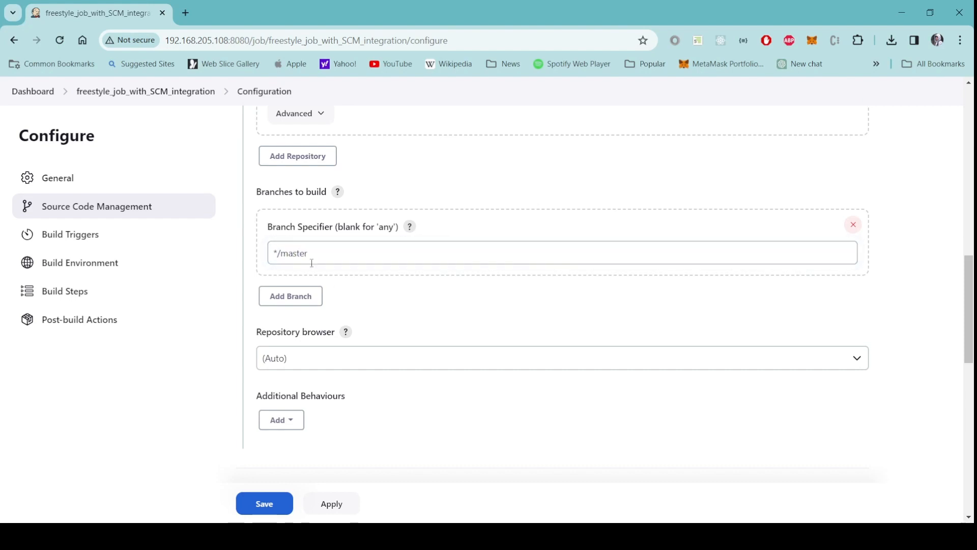
click(315, 254)
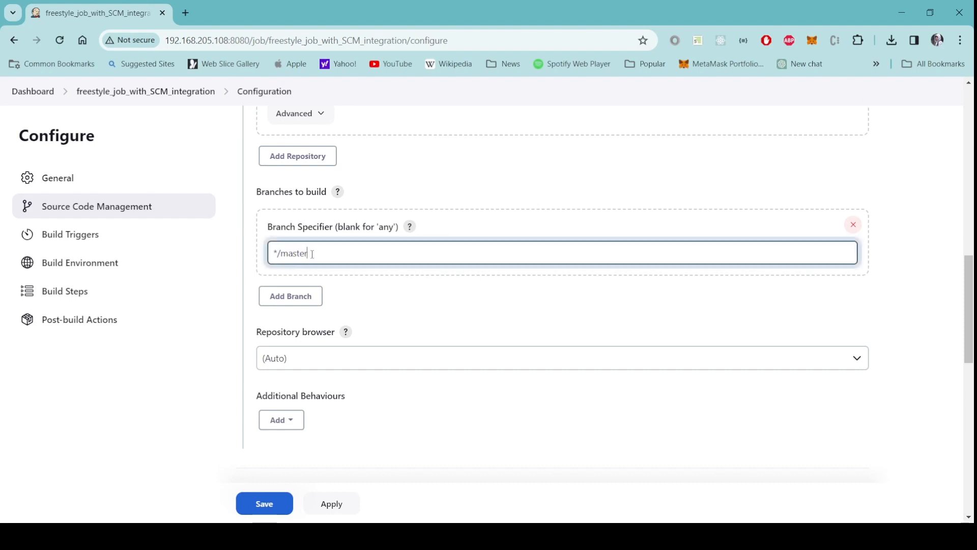
key(shift+Left)
key(shift+Left)
key(shift+Left)
key(shift+Left)
key(shift+Left)
key(shift+Left)
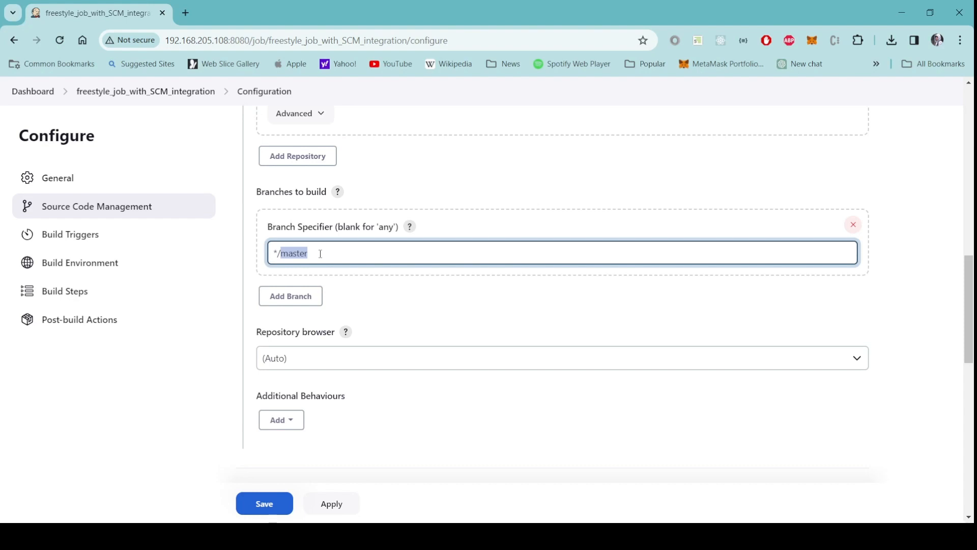
click(320, 253)
key(shift+Left)
key(shift+Left)
key(shift+Left)
key(shift+Left)
key(shift+Left)
key(shift+Left)
scroll(425, 401, down, 4)
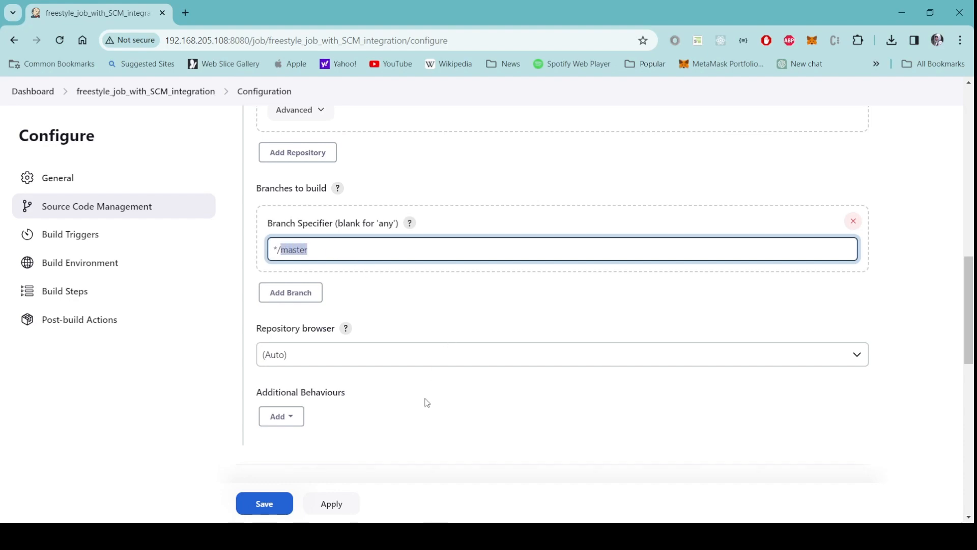
scroll(483, 380, down, 10)
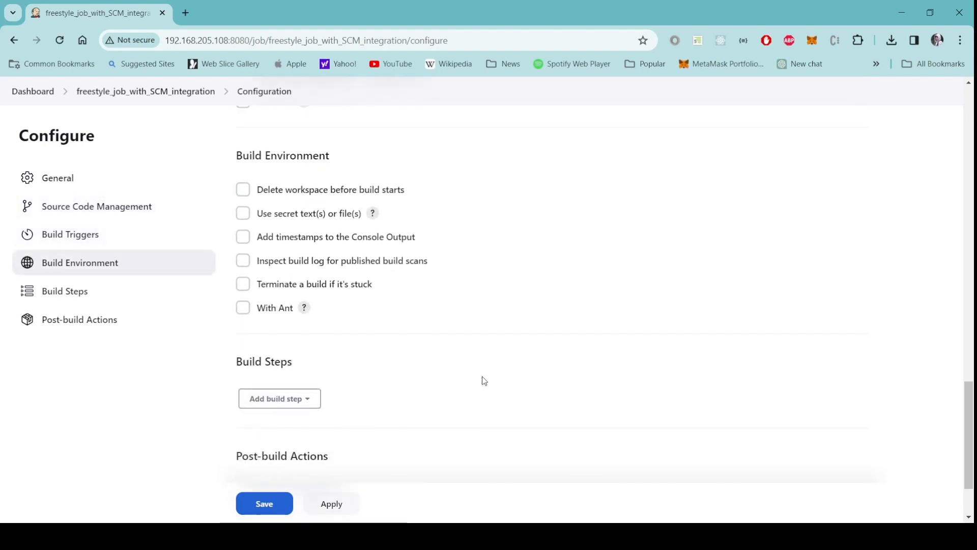
Add an Archive the artifacts post-build action for 'output.txt, update_ubuntu.sh'.
click(336, 399)
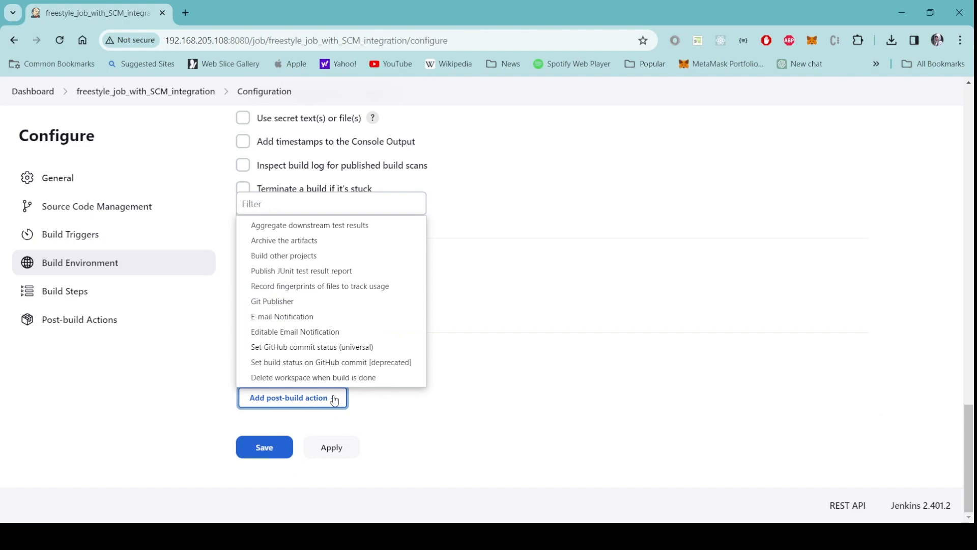
click(314, 241)
scroll(613, 403, down, 3)
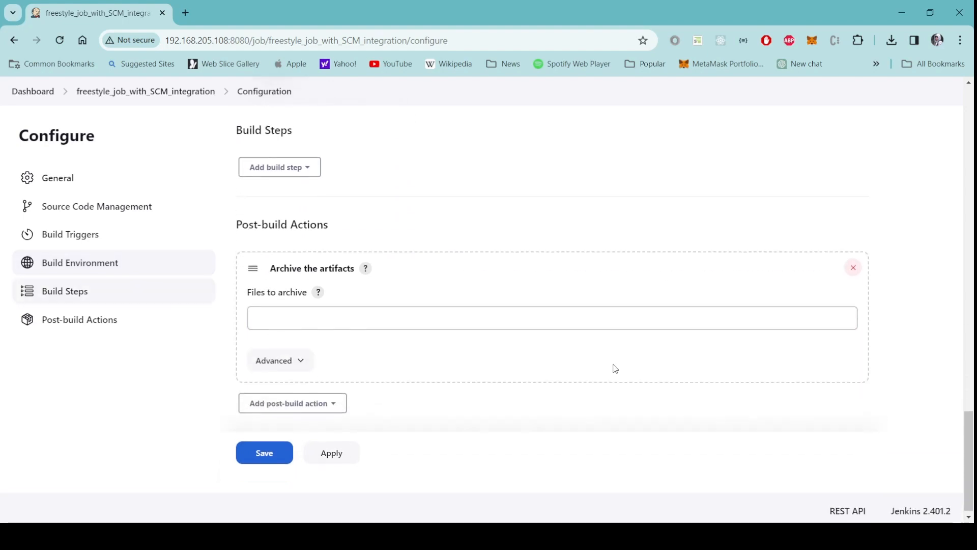
click(499, 318)
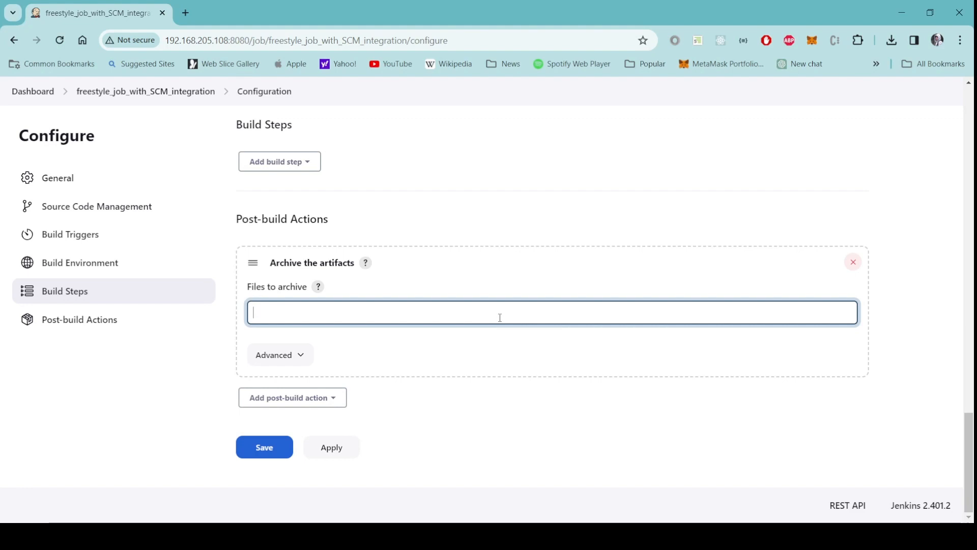
text(output.t)
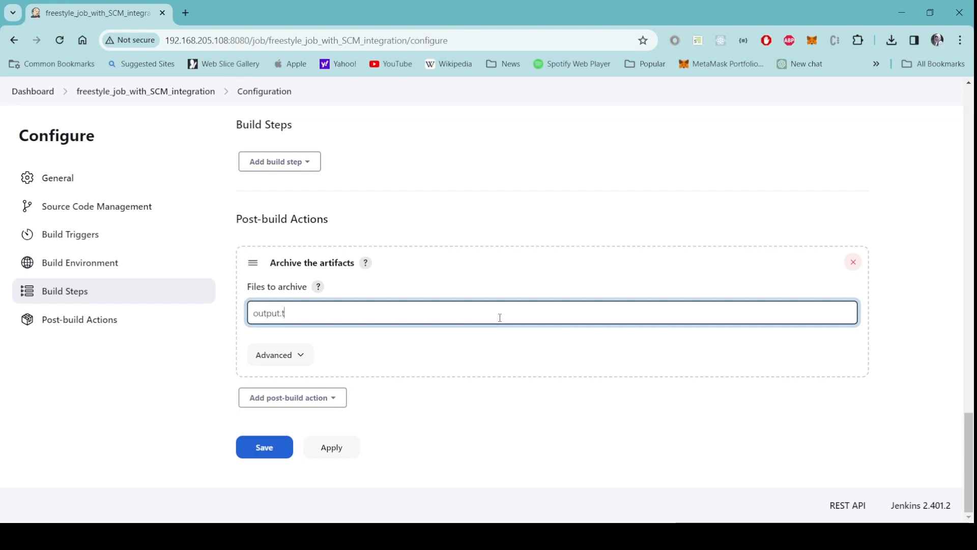
text(xt, )
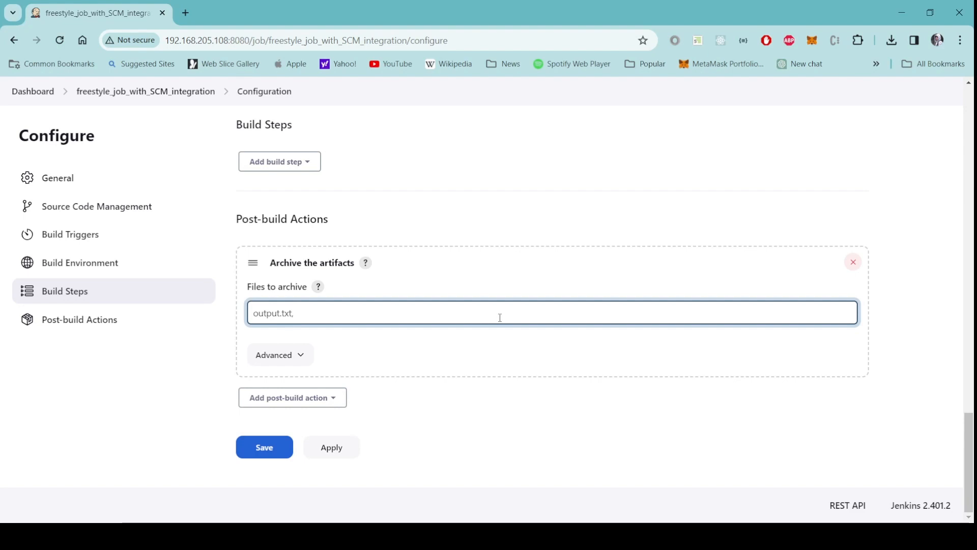
text(update_)
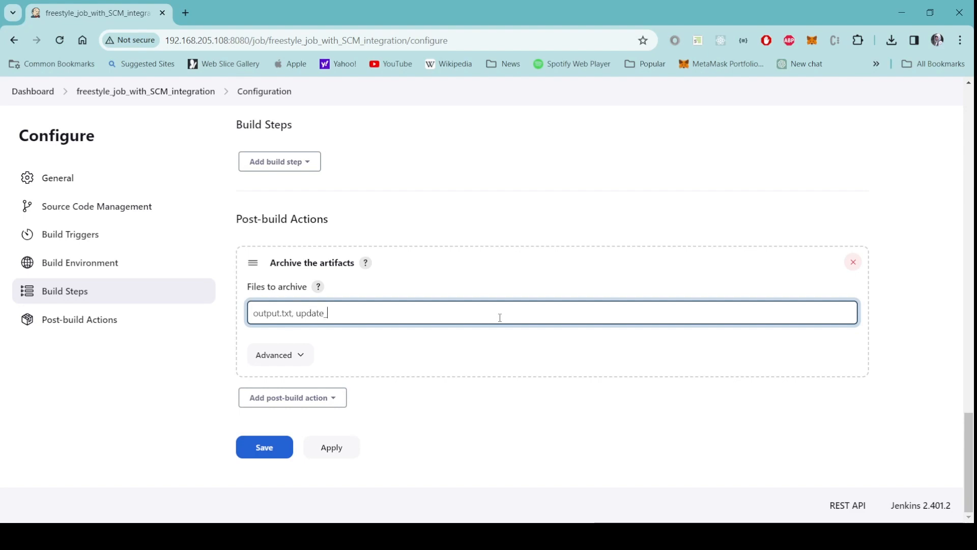
text(ubuntu.sh)
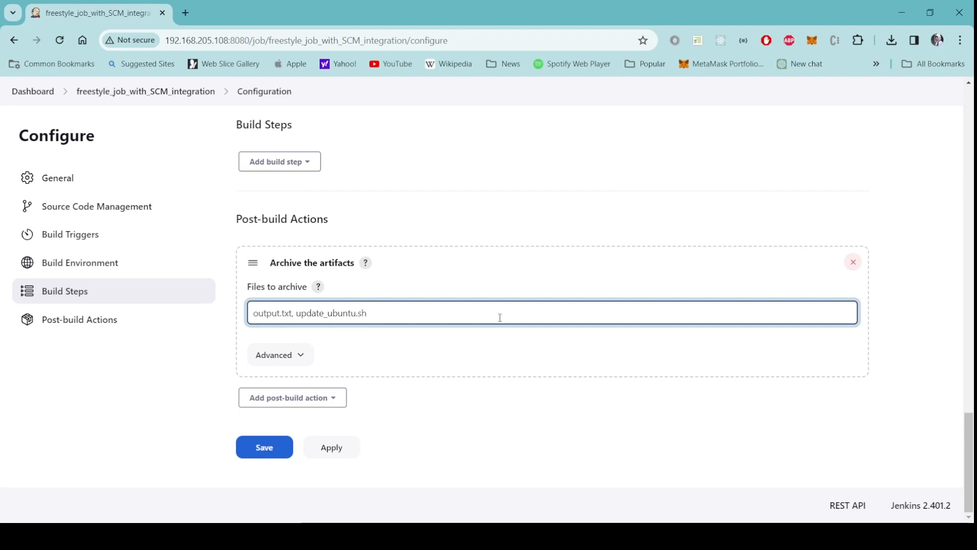
Add a 'Delete workspace when build is done' post-build action.
click(335, 403)
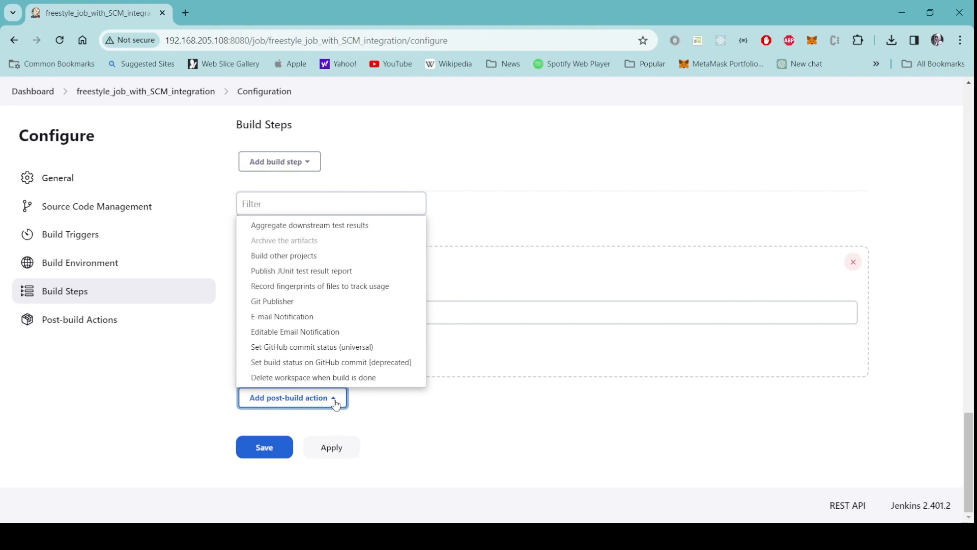
click(296, 379)
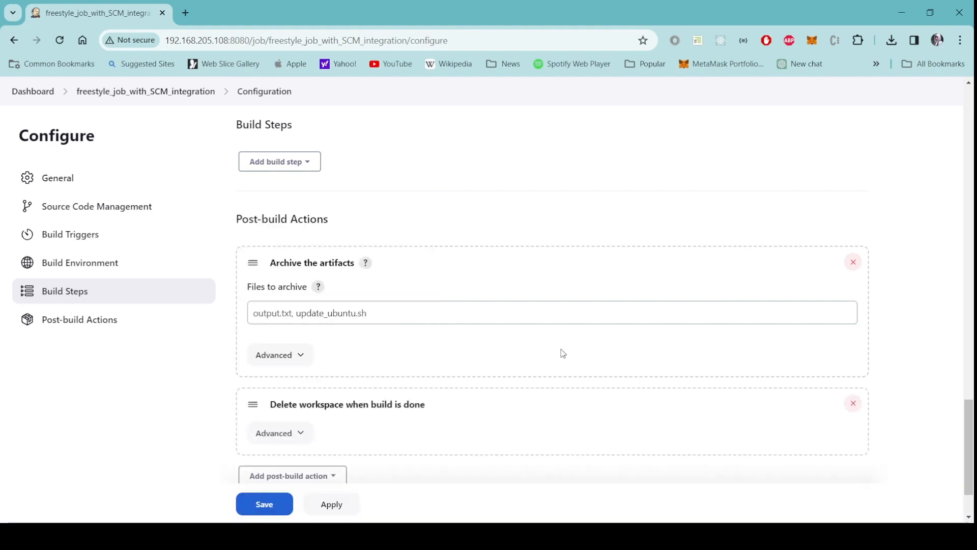
scroll(932, 338, up, 15)
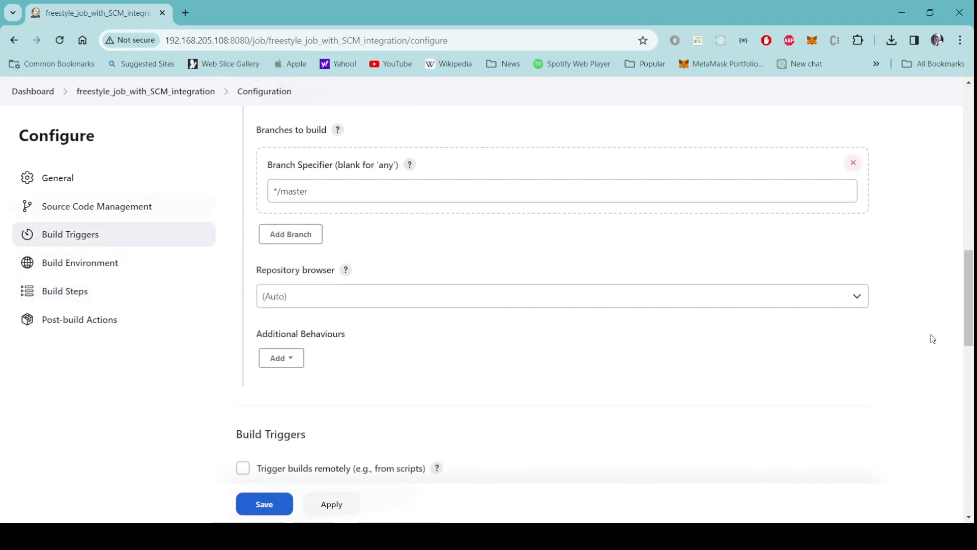
Tick 'Delete workspace before build starts' under Build Environment and review the configuration.
scroll(933, 338, up, 4)
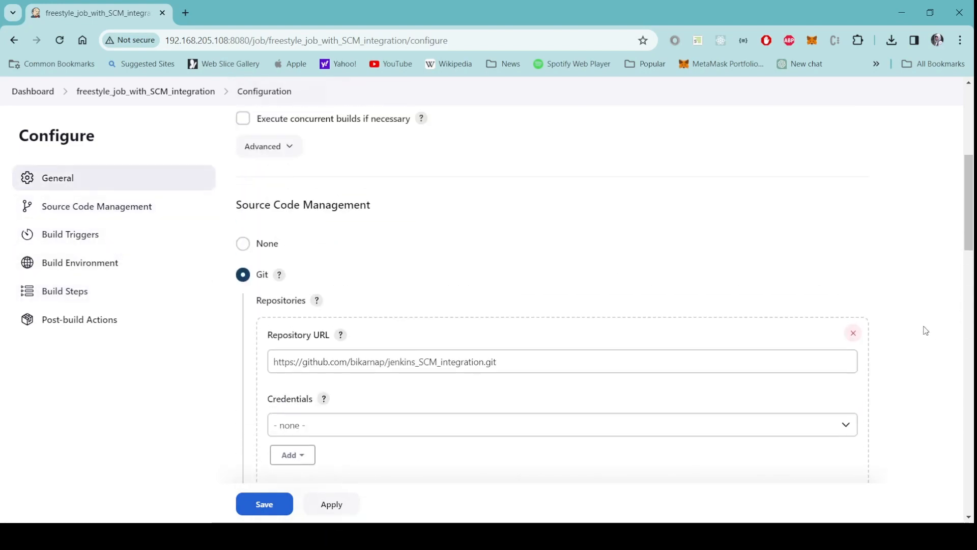
scroll(919, 318, down, 10)
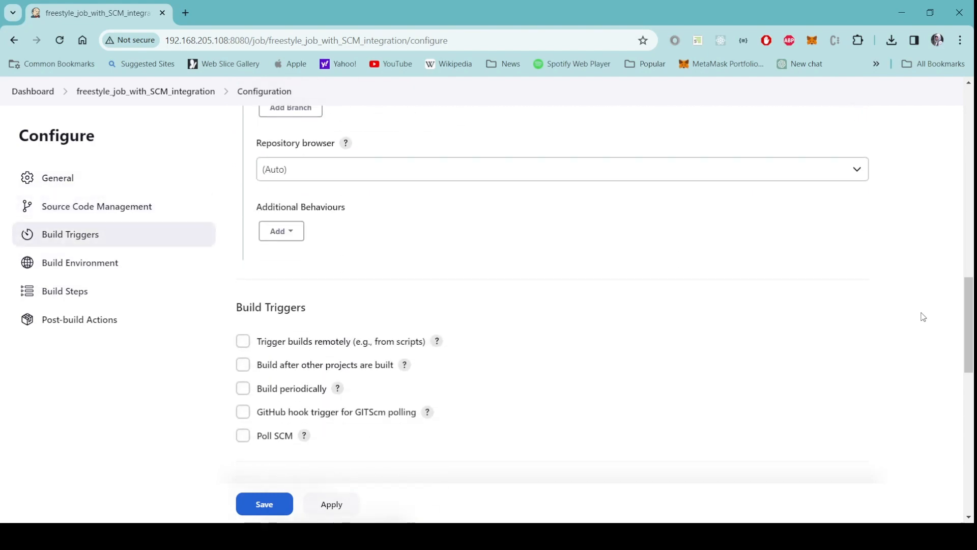
scroll(922, 316, down, 4)
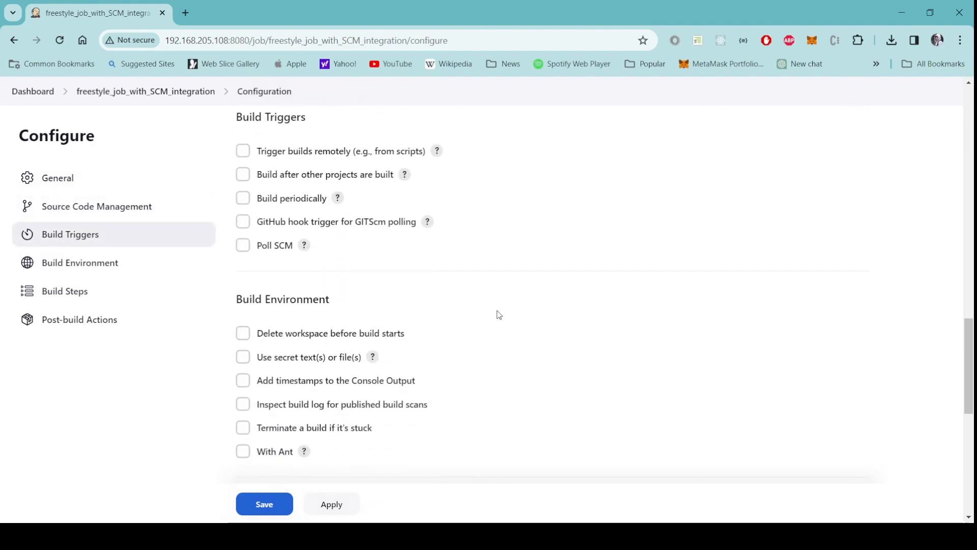
click(243, 334)
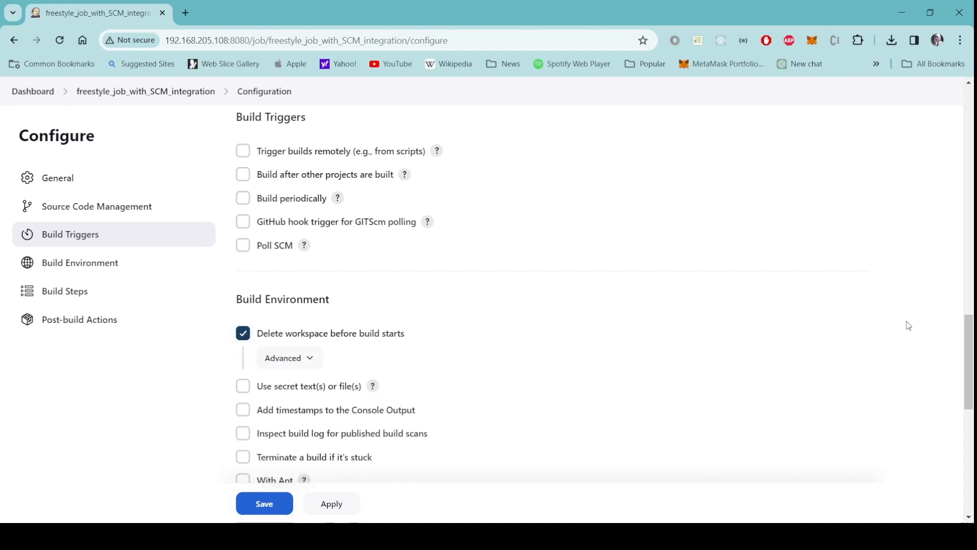
scroll(908, 325, down, 2)
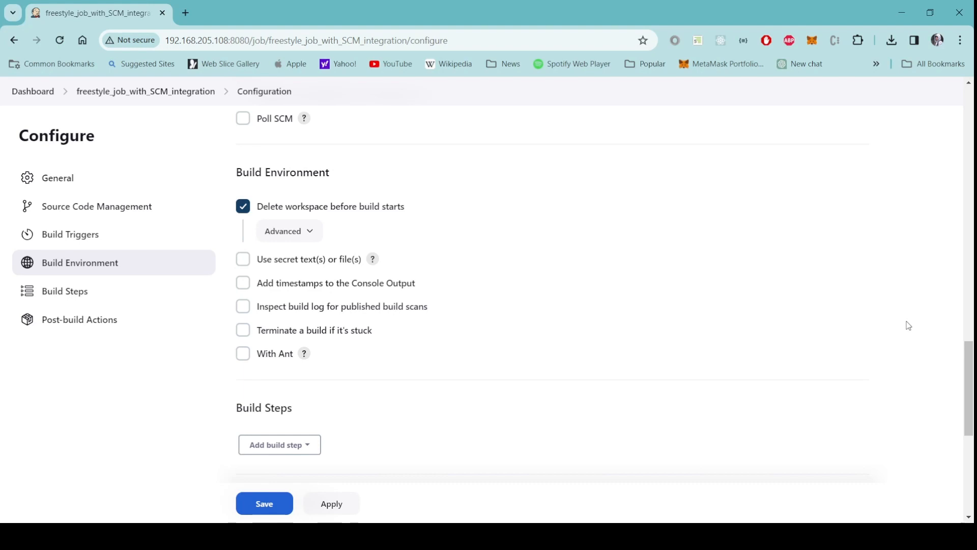
scroll(908, 326, down, 4)
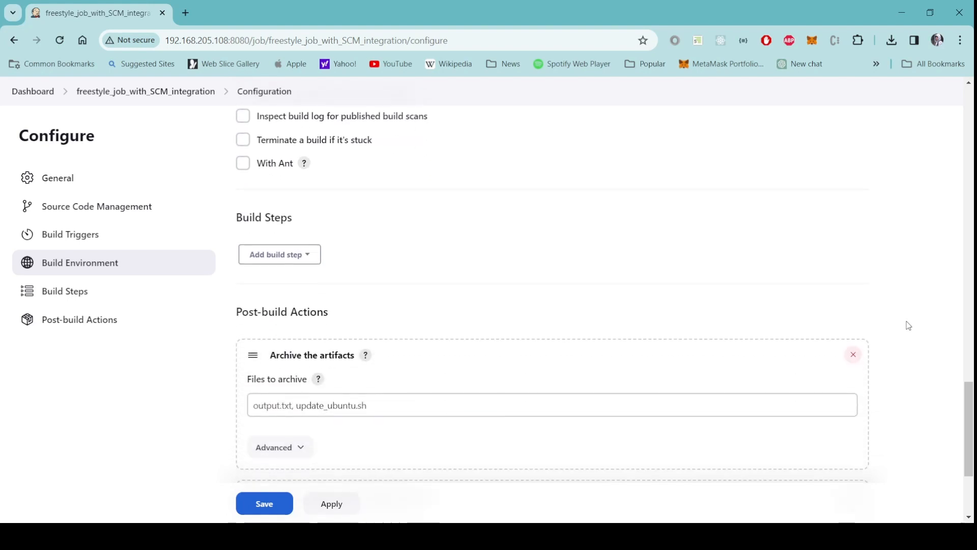
scroll(918, 322, up, 2)
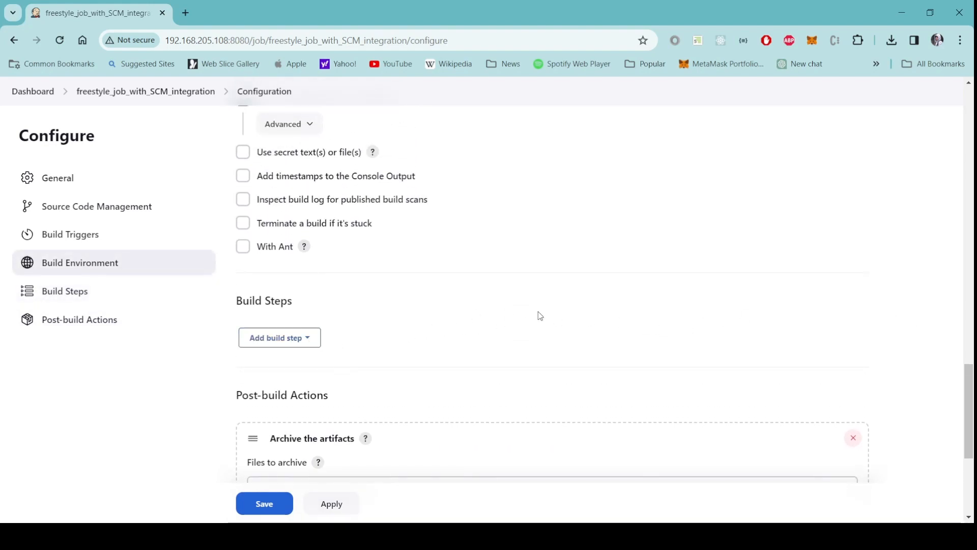
scroll(555, 319, up, 10)
scroll(556, 319, up, 9)
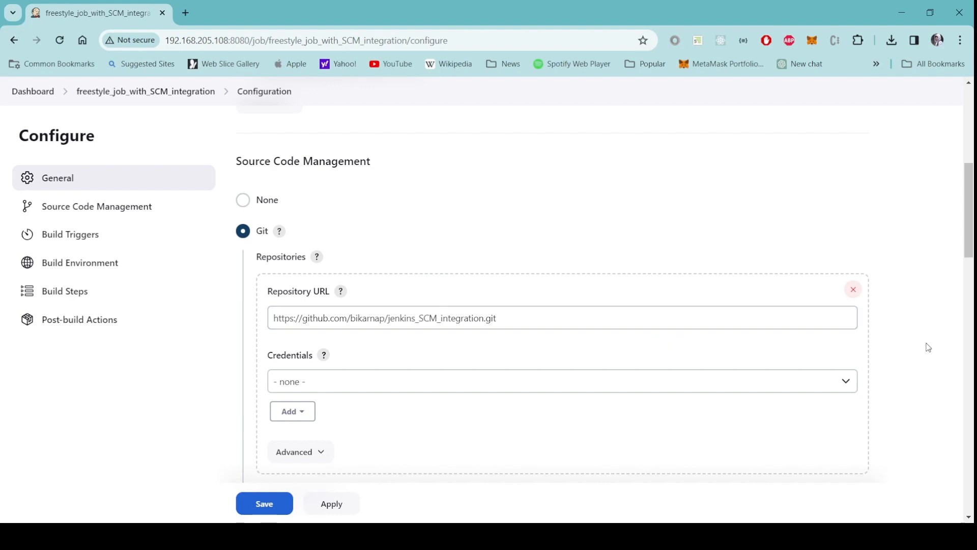
scroll(911, 333, down, 3)
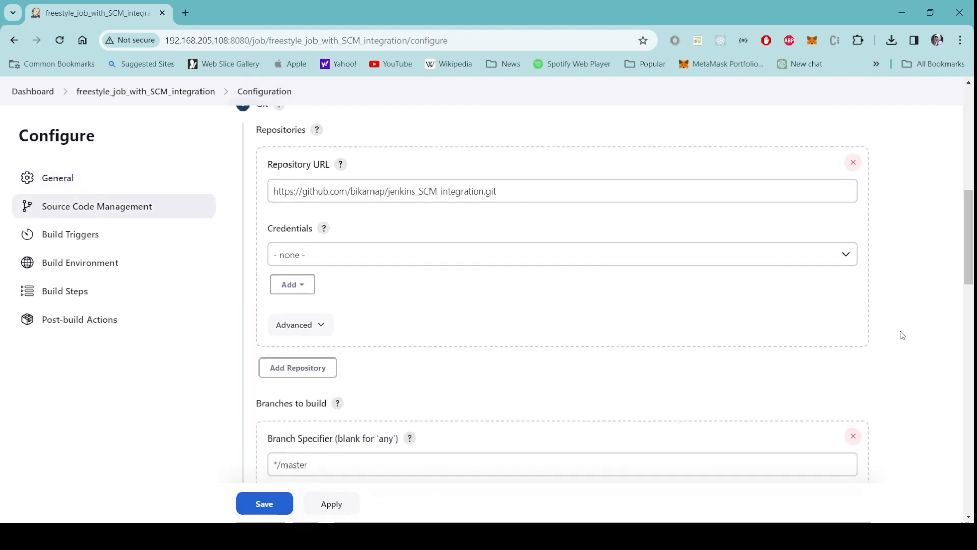
scroll(905, 341, down, 10)
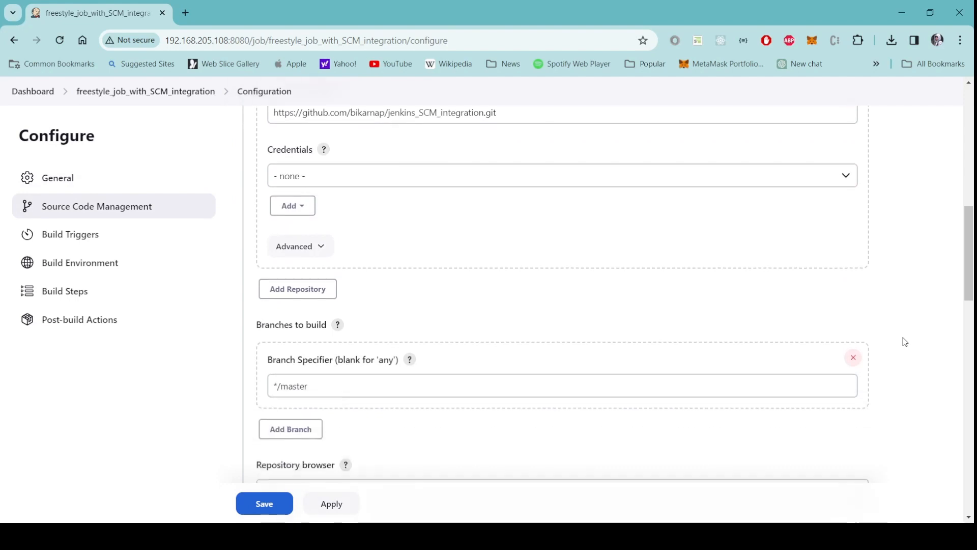
scroll(905, 341, down, 5)
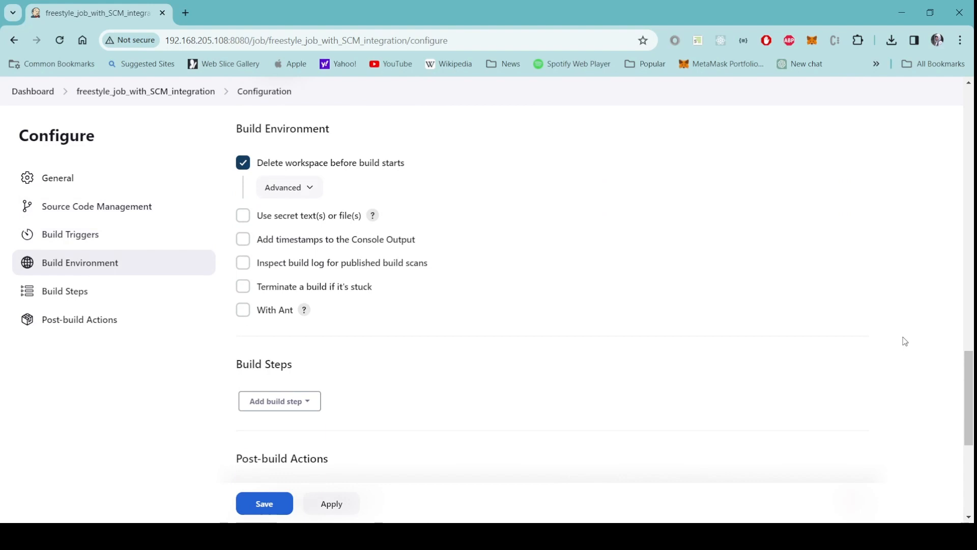
scroll(905, 341, down, 3)
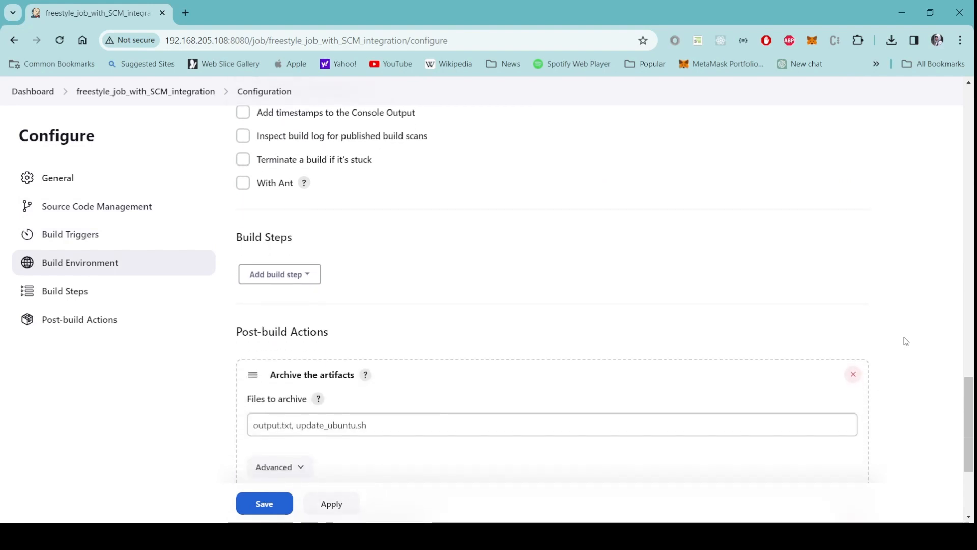
Add an Execute shell build step running 'chmod +x script.sh' and './script.sh'.
click(305, 280)
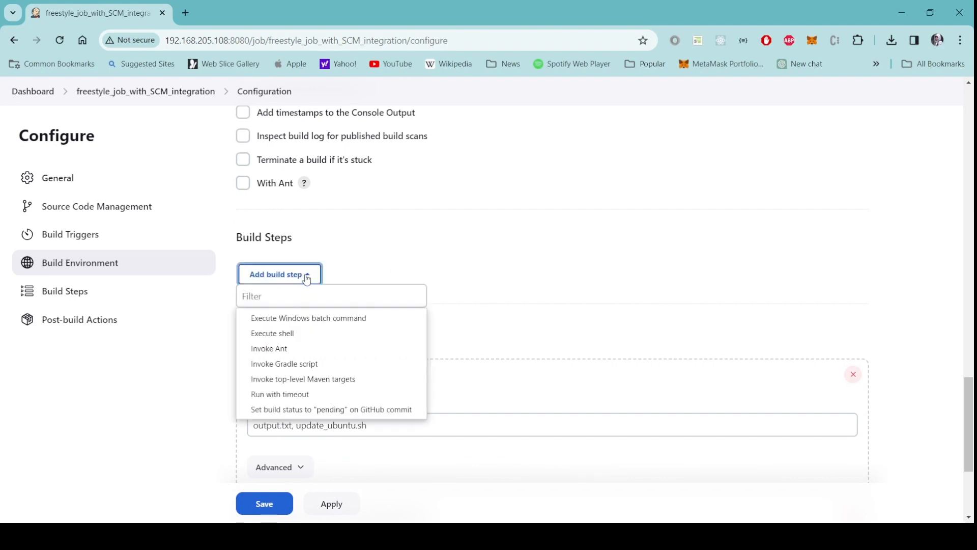
click(297, 334)
click(338, 358)
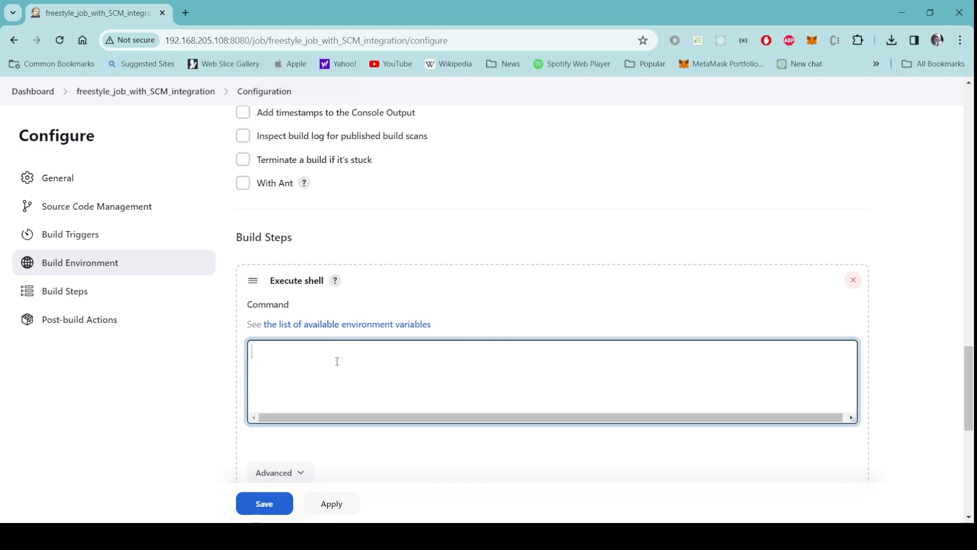
text(chmod)
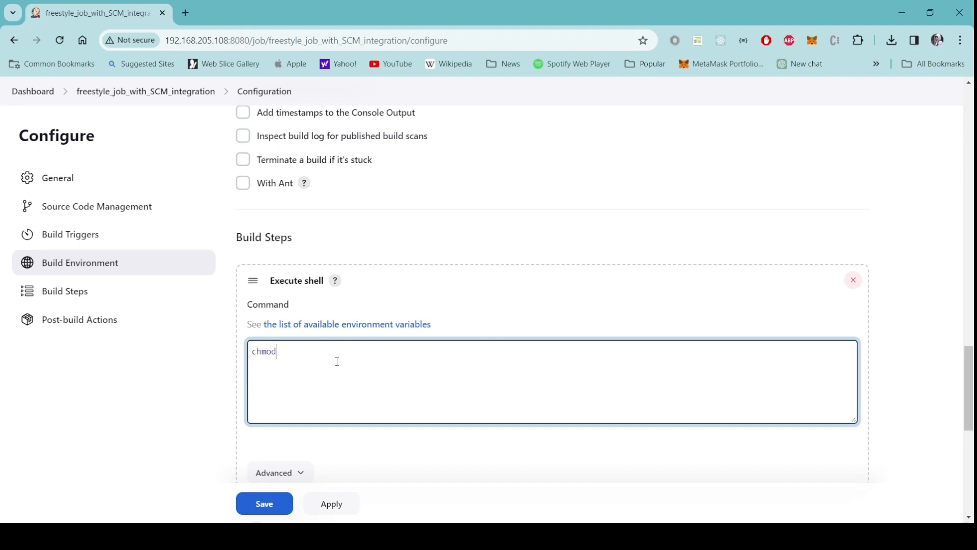
text( +x )
text(script.sh)
text(./script.)
text(sh)
scroll(392, 370, down, 5)
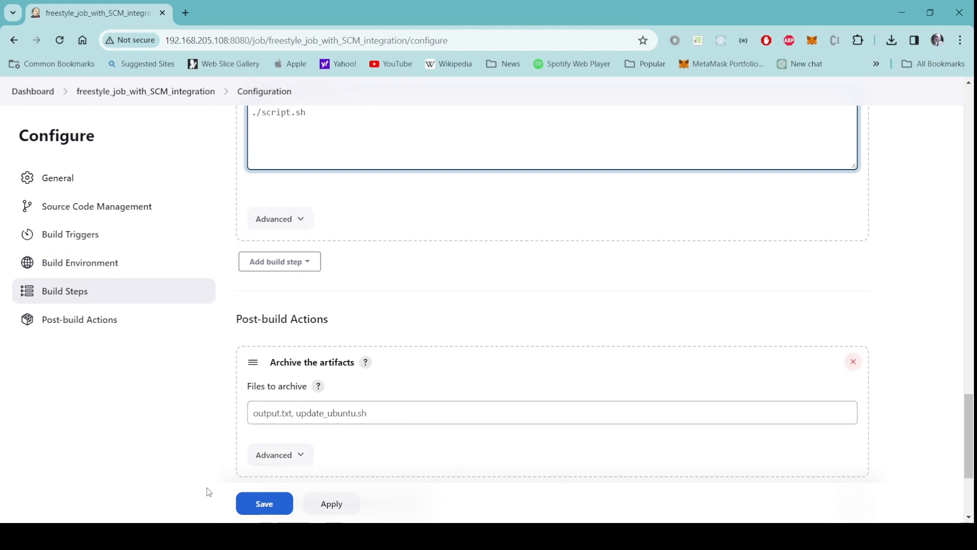
Save the job, run build #1 and open its console output.
click(270, 509)
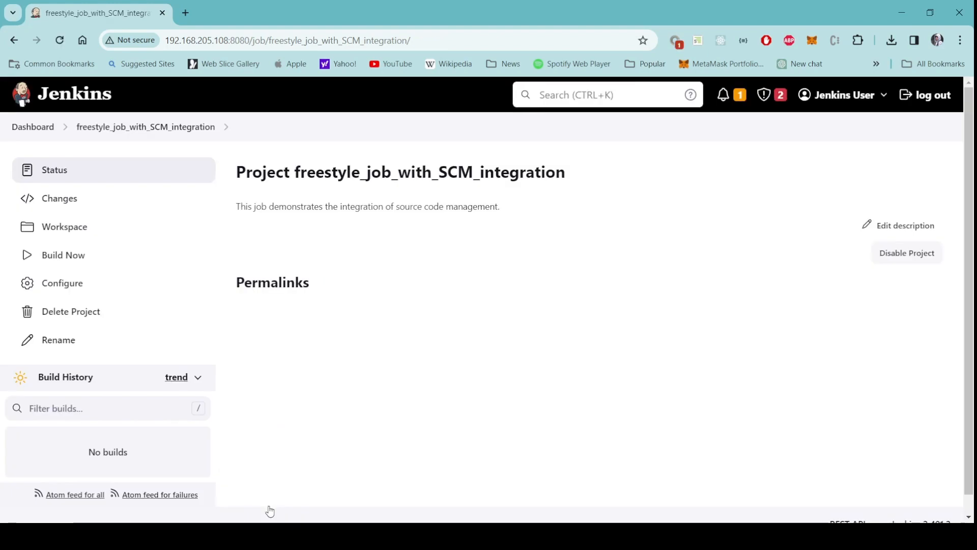
click(81, 260)
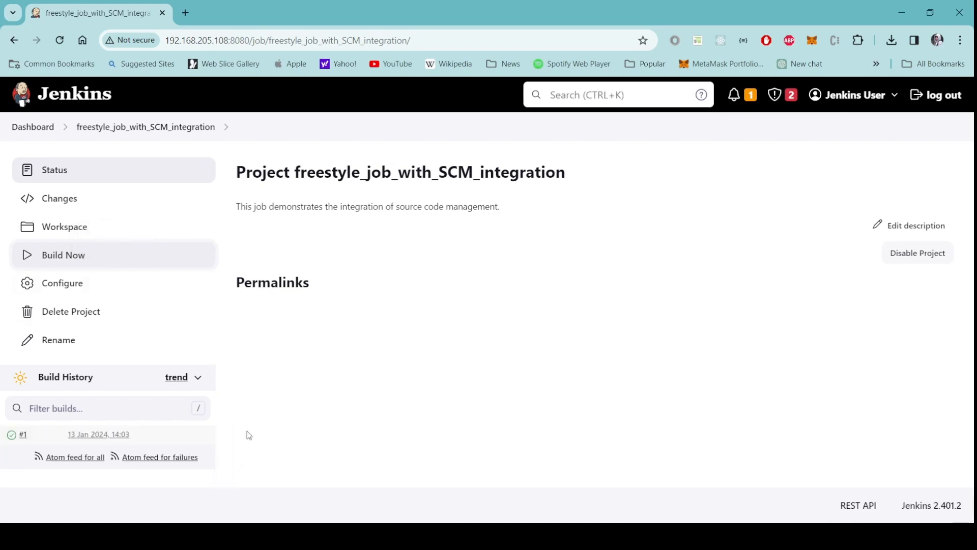
click(13, 436)
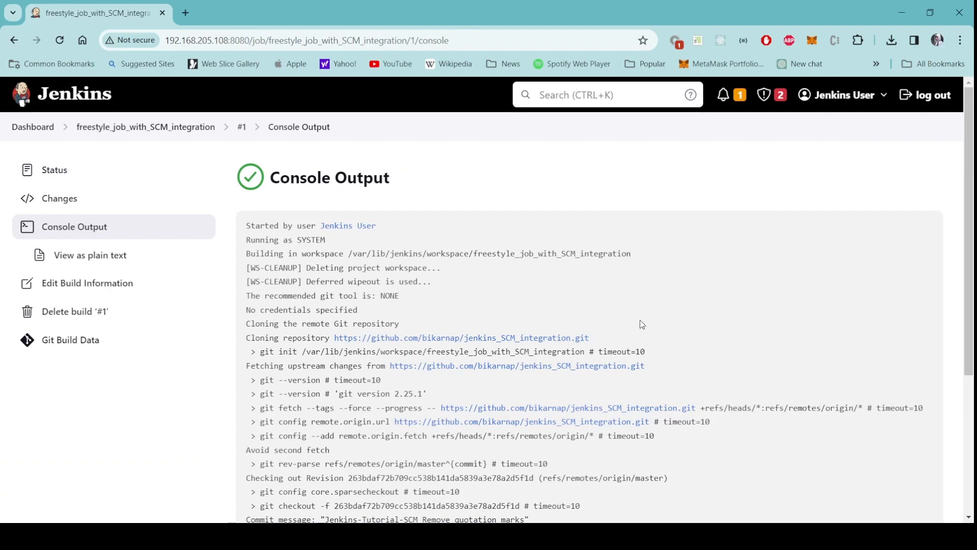
scroll(640, 321, down, 1)
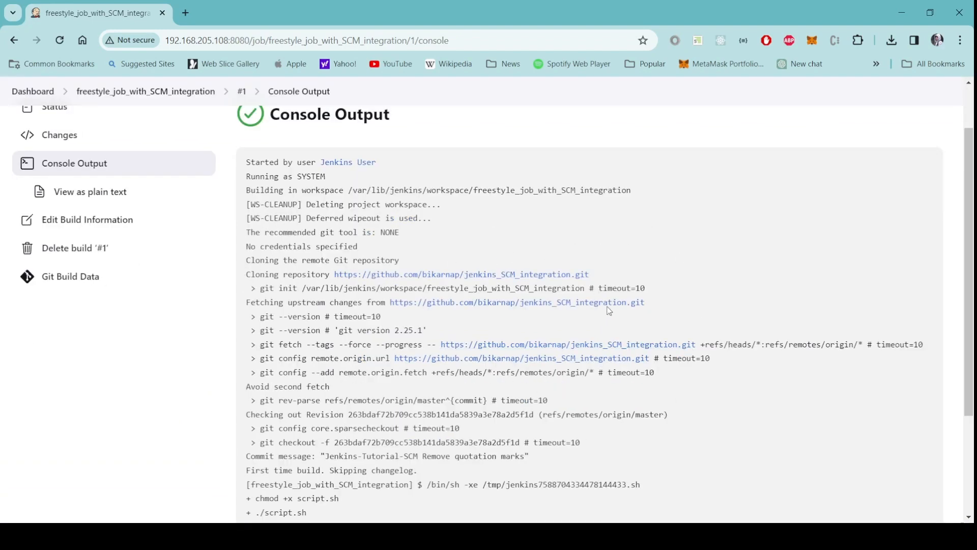
scroll(704, 288, down, 1)
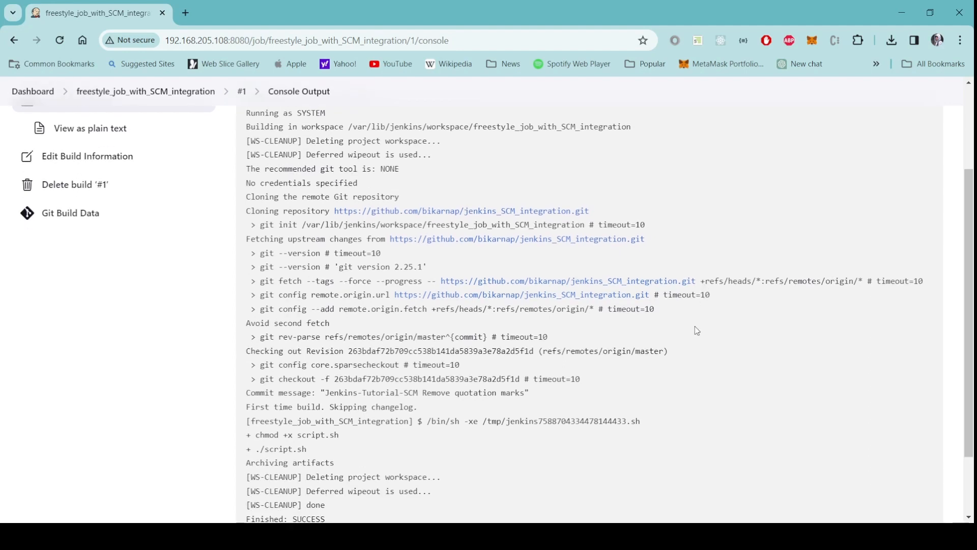
scroll(698, 329, down, 1)
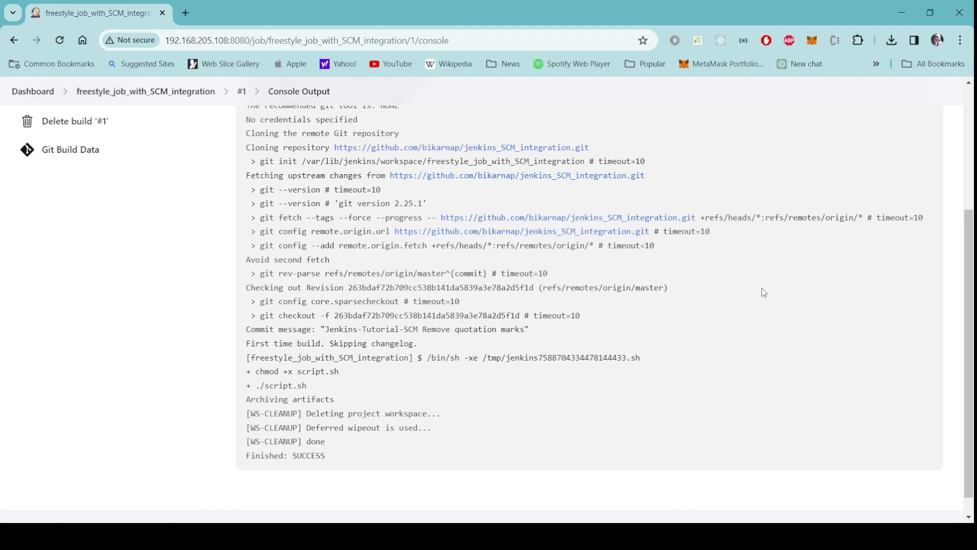
Check the log's script.sh run, Archiving artifacts and Finished: SUCCESS lines, then view build #1's summary.
drag(307, 385, 248, 372)
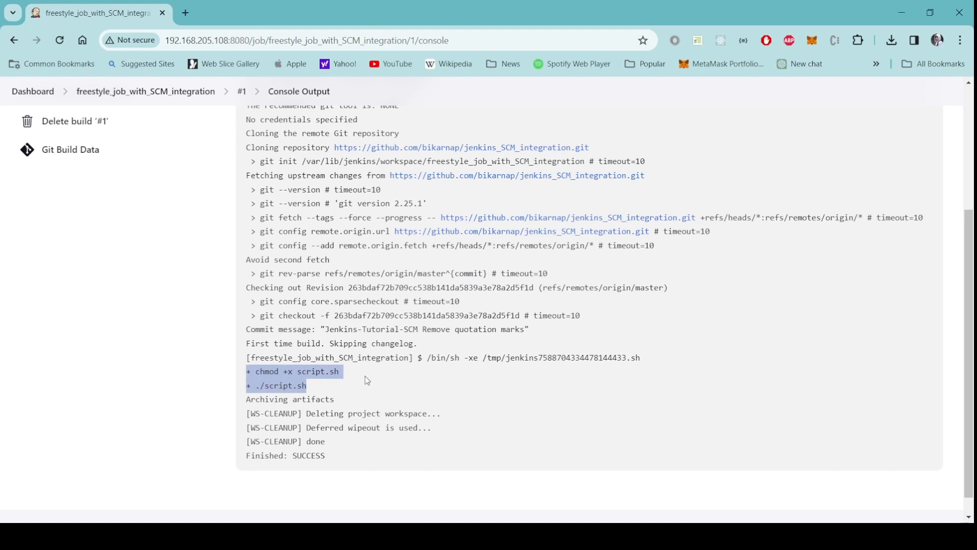
click(323, 388)
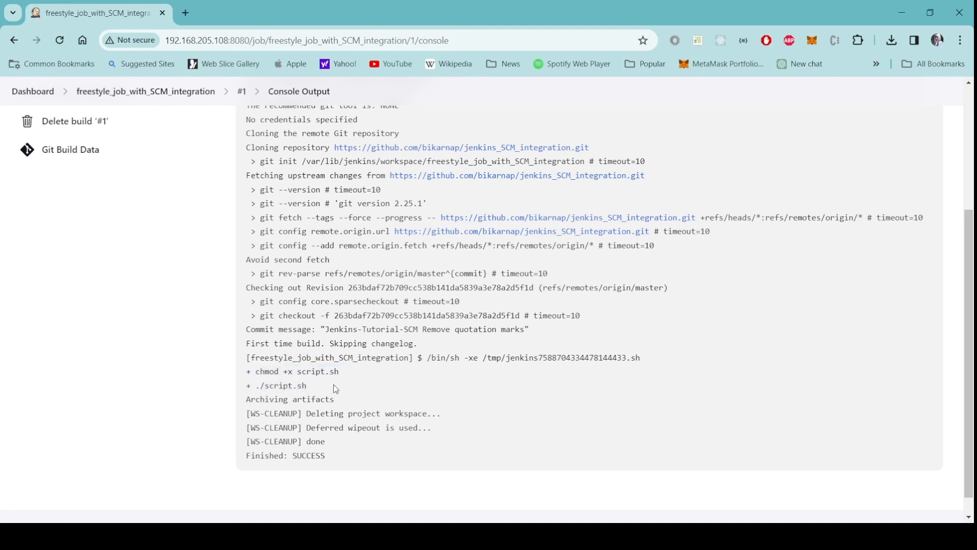
scroll(463, 391, down, 1)
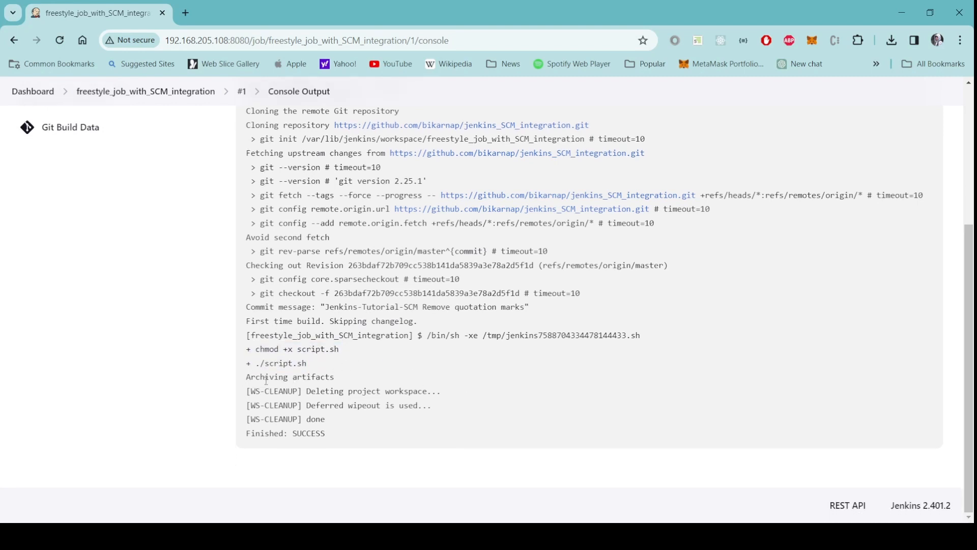
drag(341, 380, 241, 380)
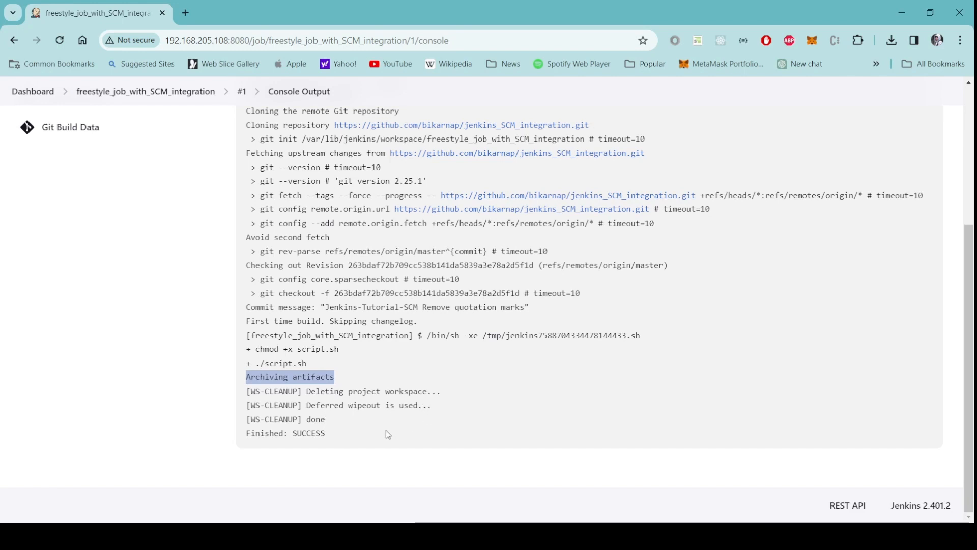
drag(337, 438, 248, 440)
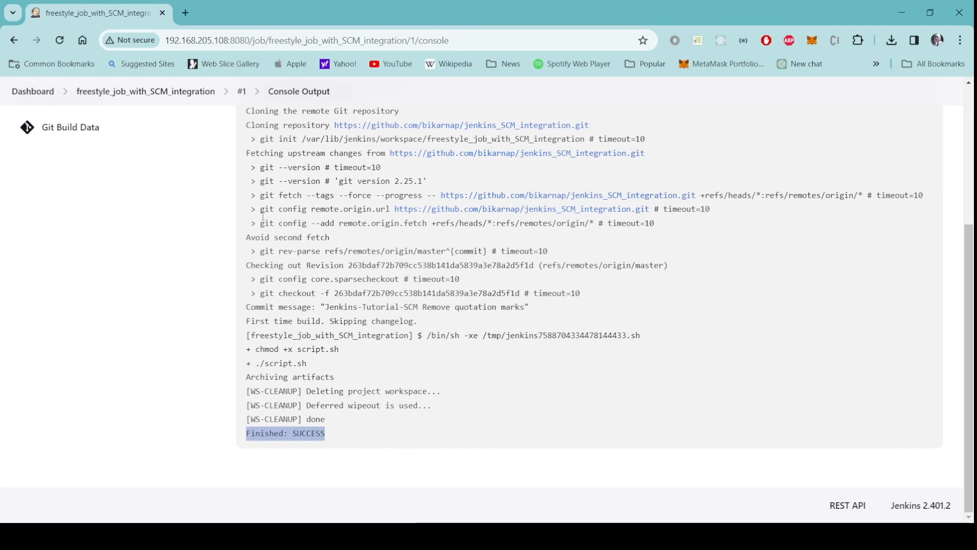
click(243, 93)
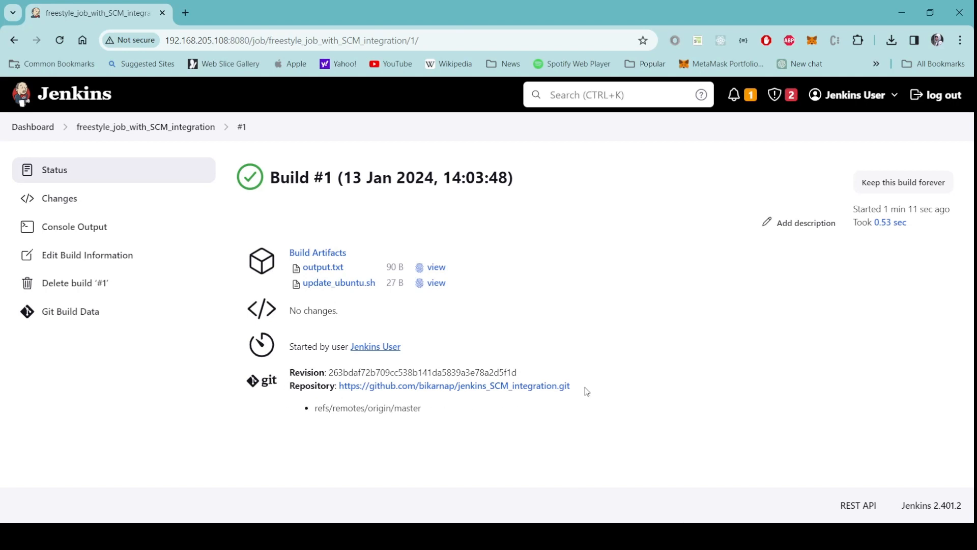
drag(585, 392, 336, 385)
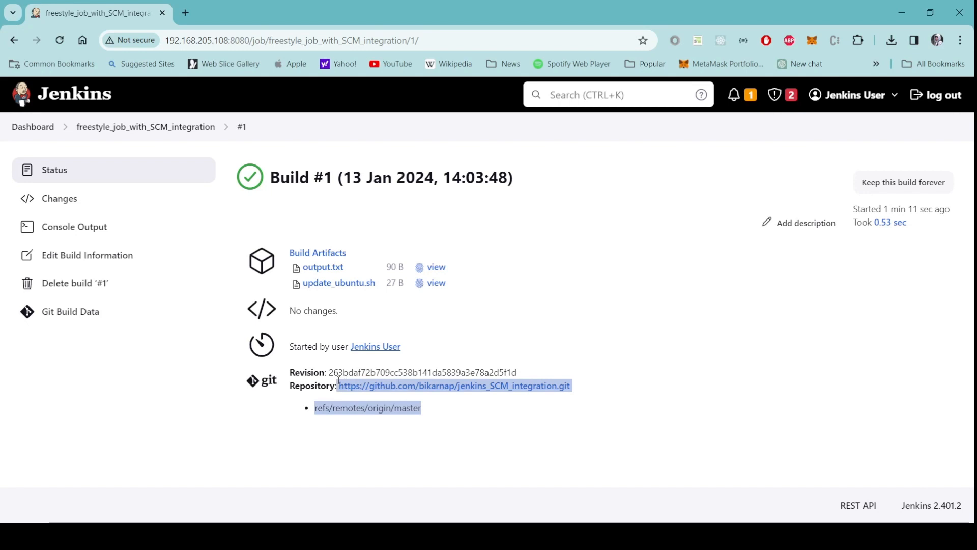
click(609, 377)
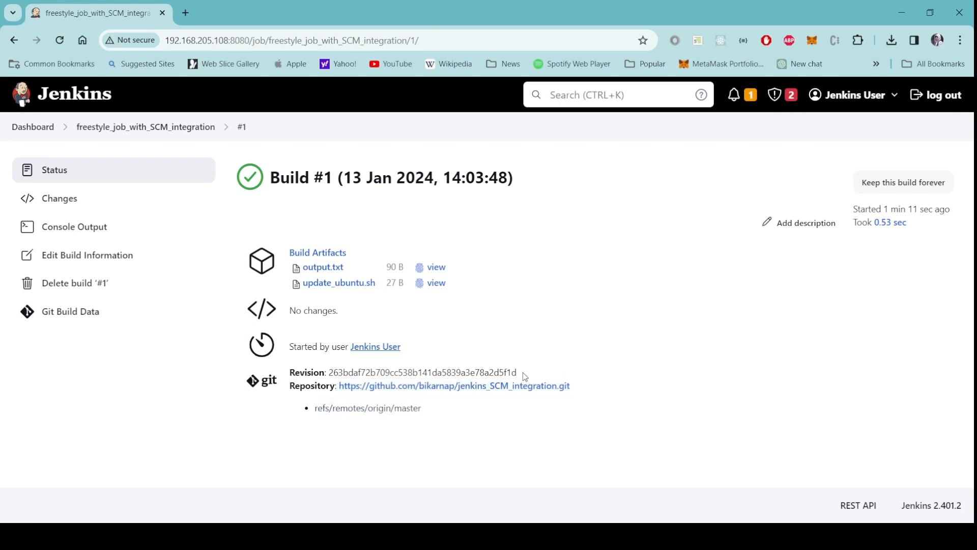
drag(523, 371, 329, 372)
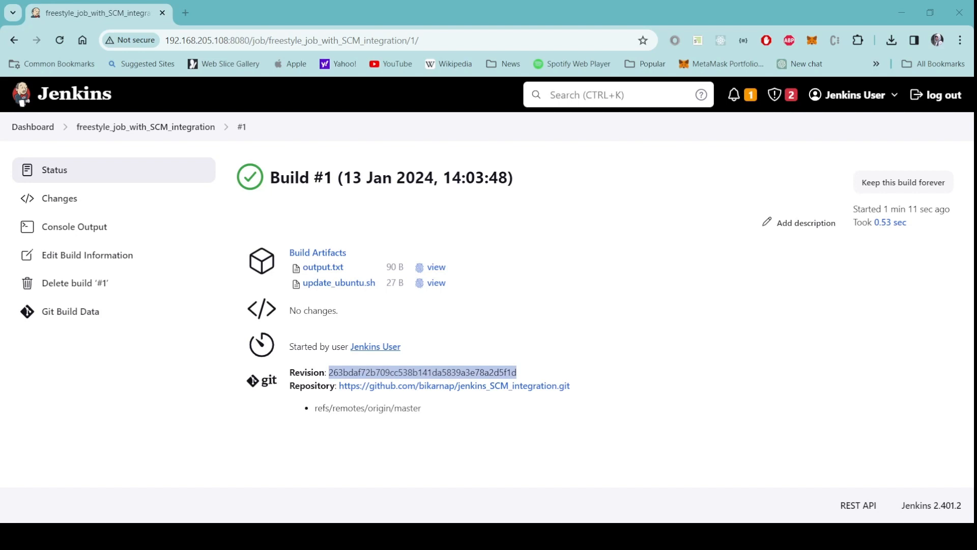
drag(426, 409, 454, 386)
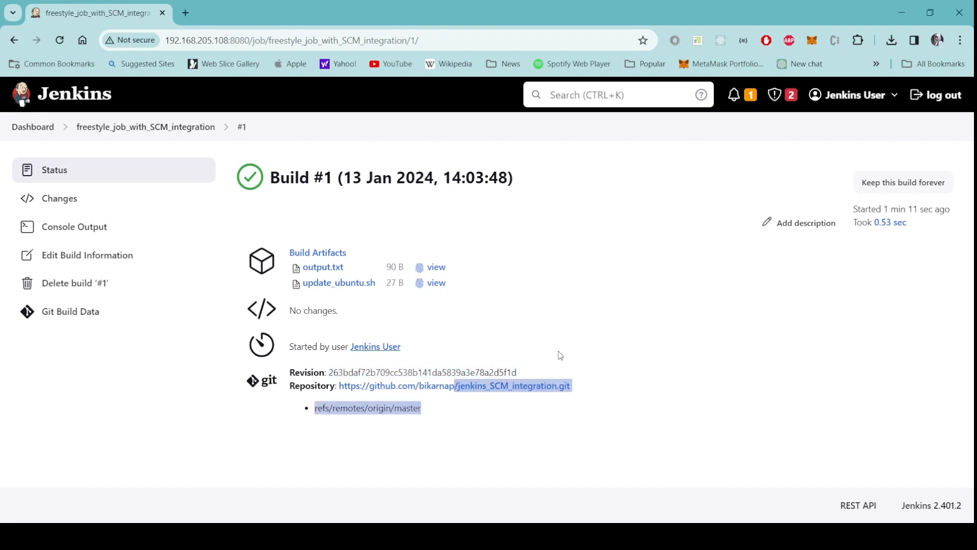
Change jenkins_SCM_integration's visibility to private in the Settings Danger Zone, confirming every prompt.
click(601, 298)
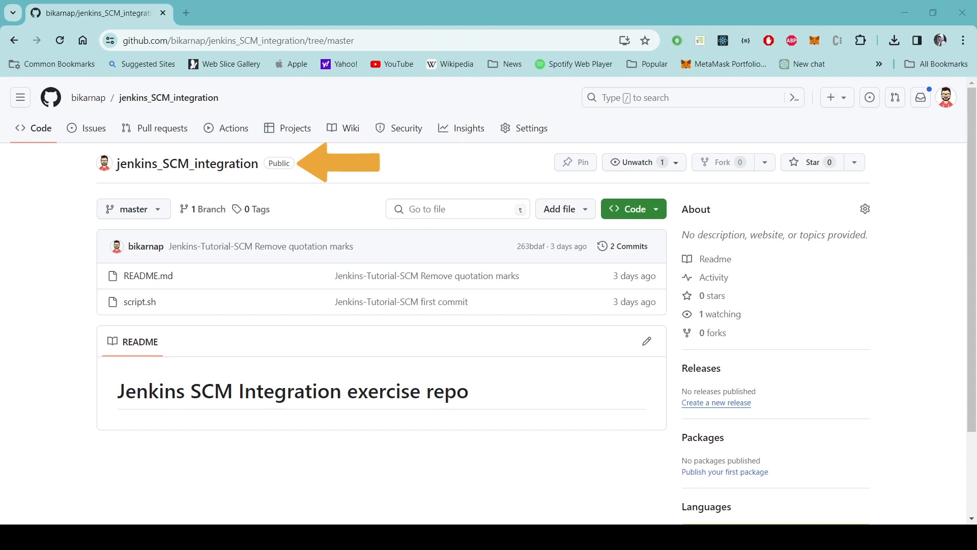
click(529, 130)
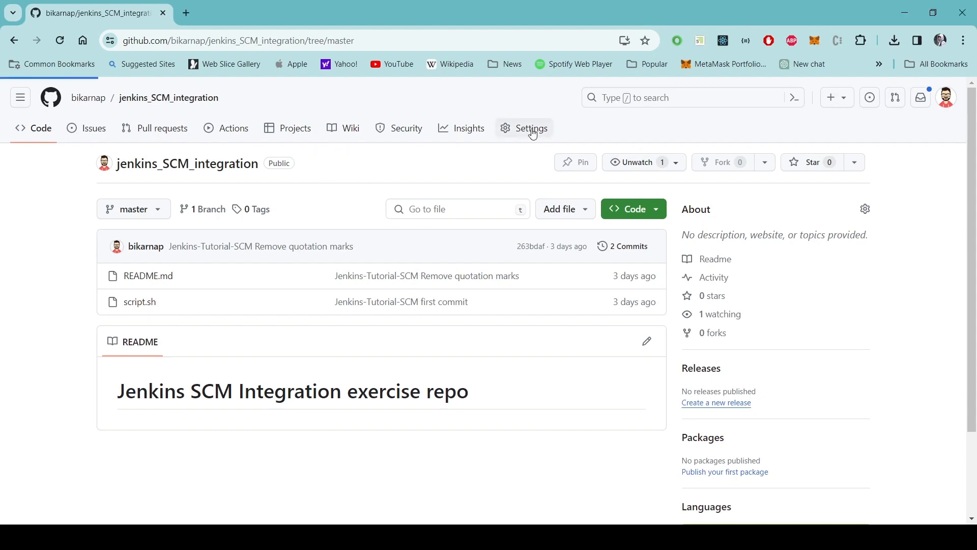
scroll(858, 336, down, 20)
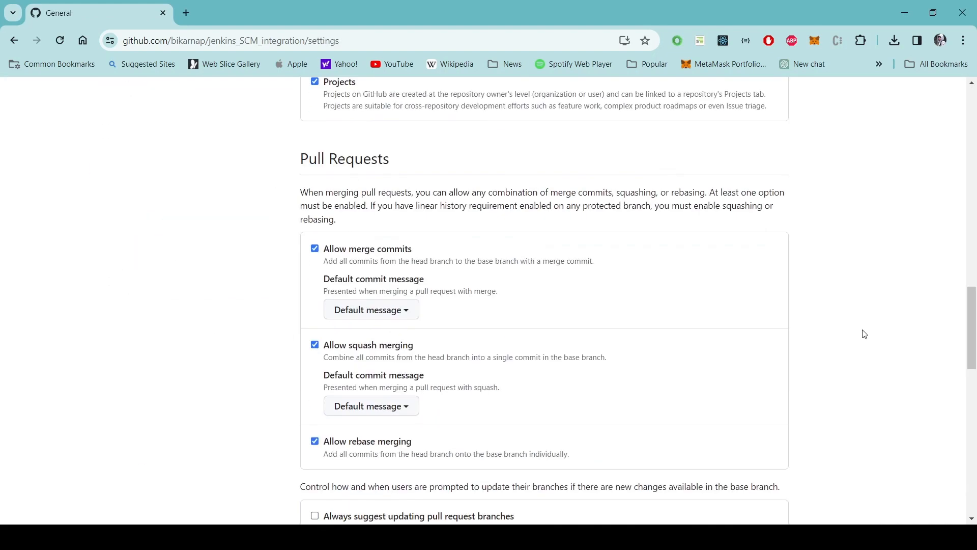
scroll(864, 332, down, 3)
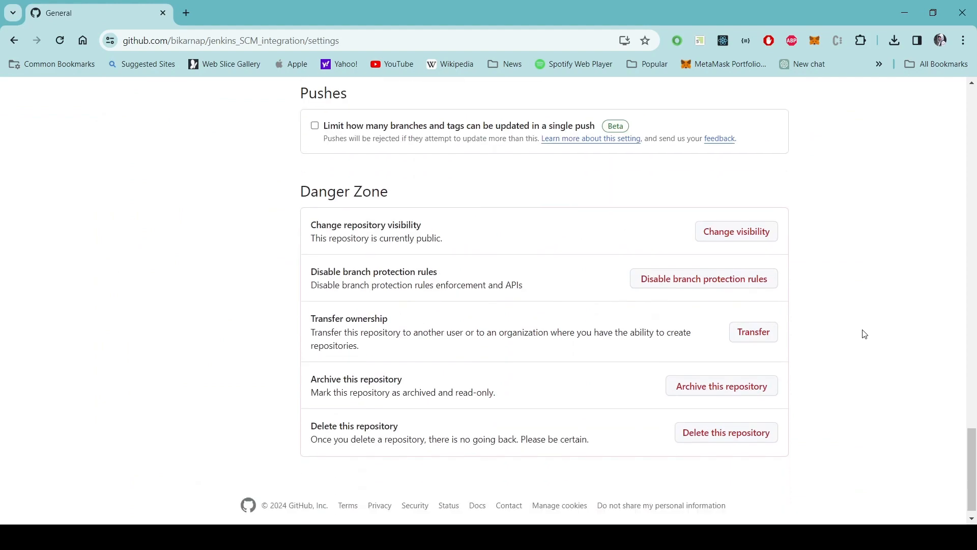
click(737, 218)
click(712, 246)
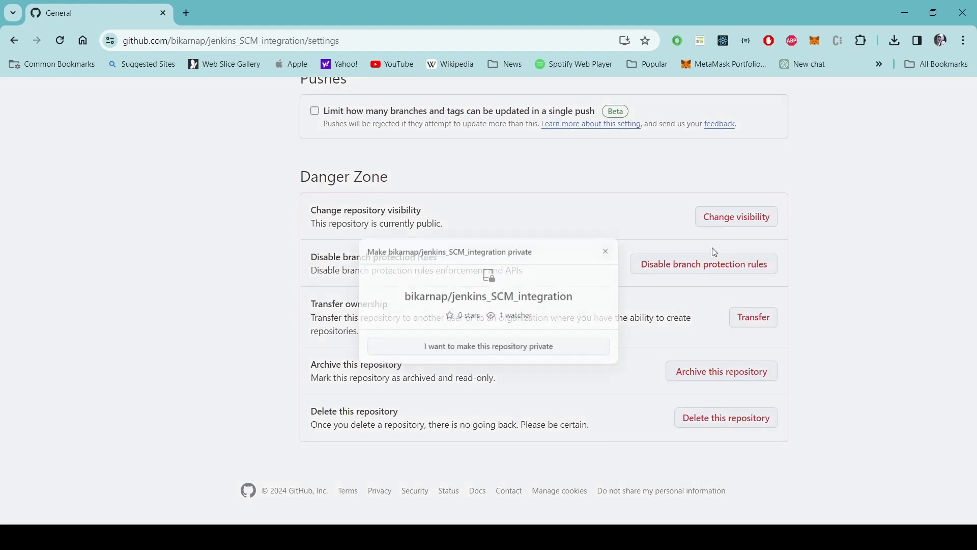
click(504, 355)
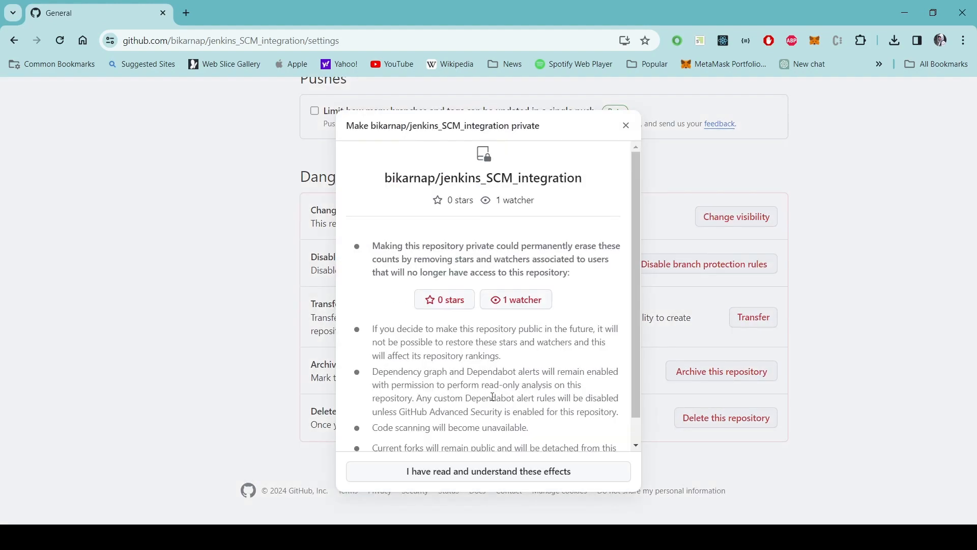
click(486, 471)
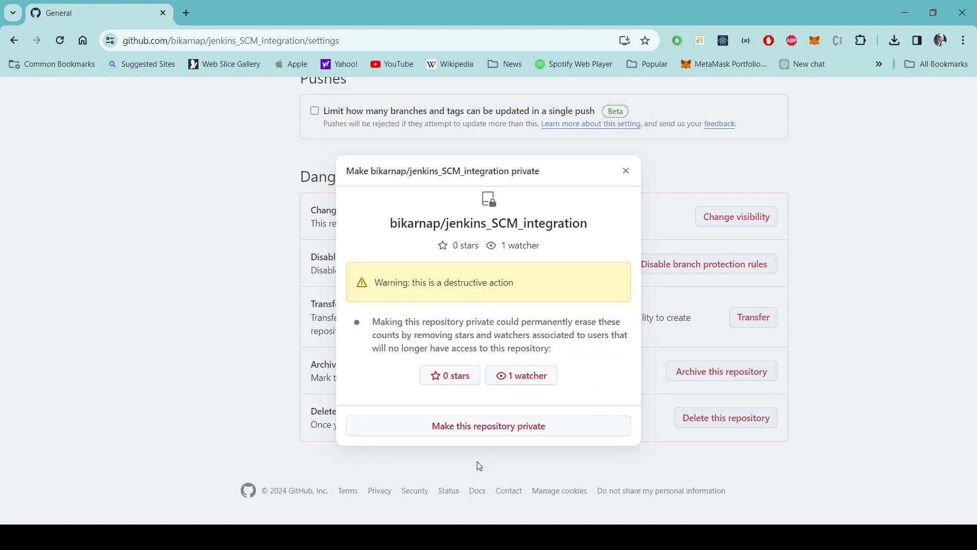
click(481, 430)
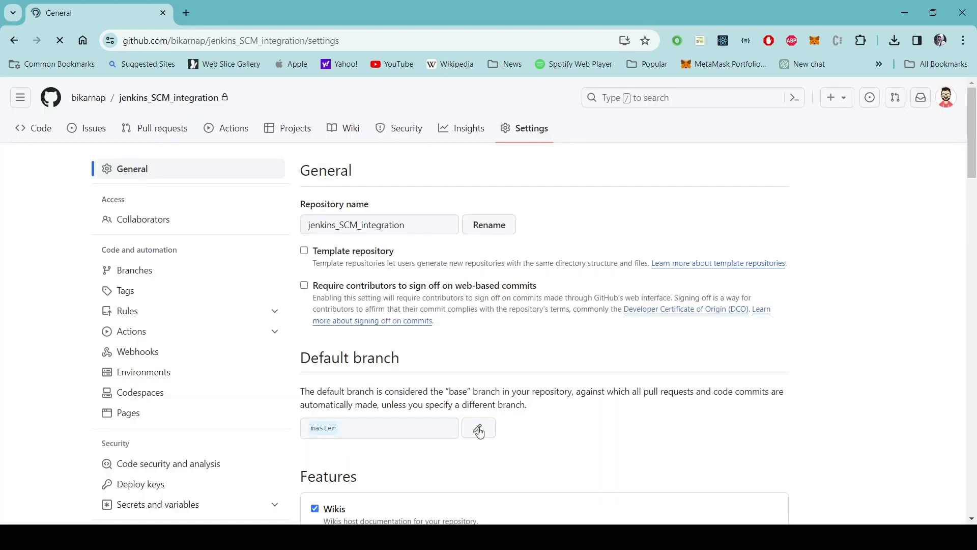
click(36, 134)
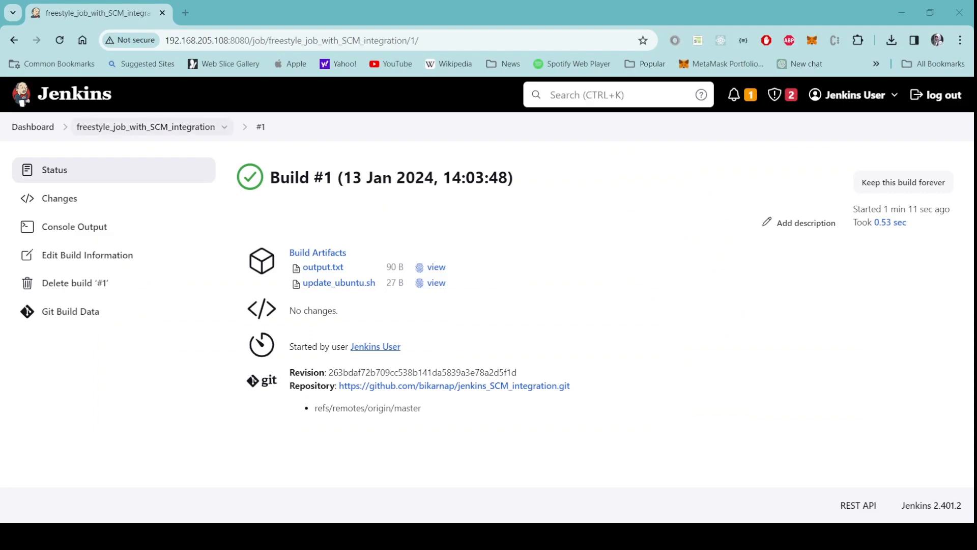
In the job's configuration, inspect the repository's Credentials Add options, closing them without adding one.
click(145, 127)
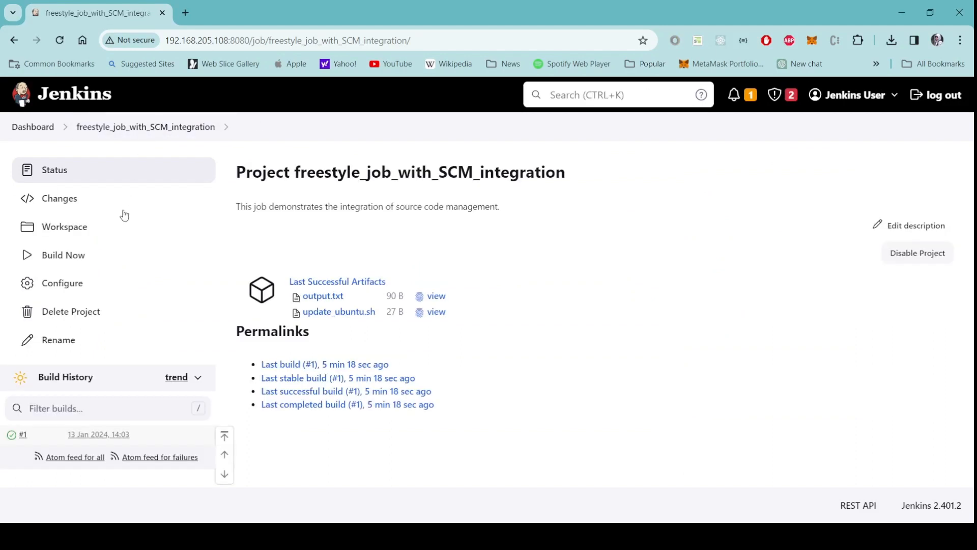
click(62, 285)
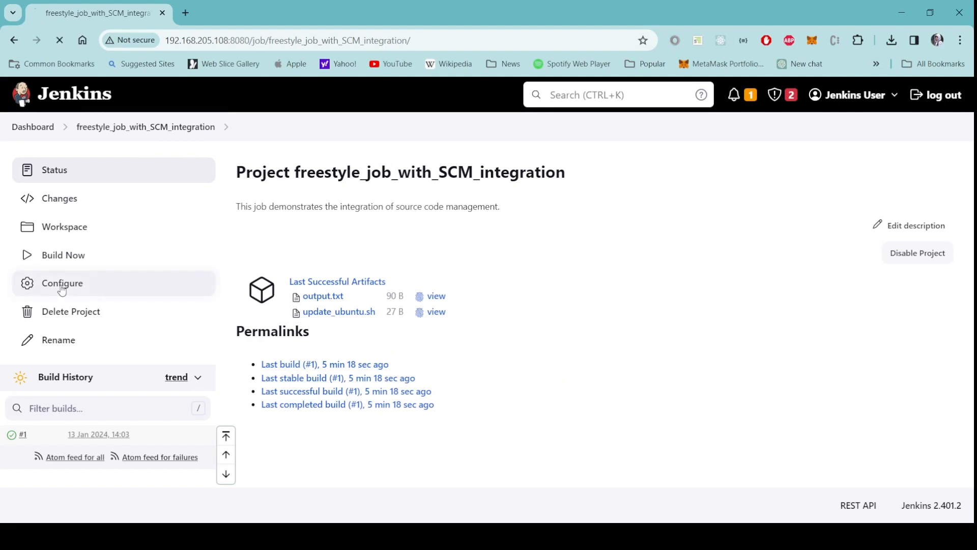
scroll(581, 344, down, 8)
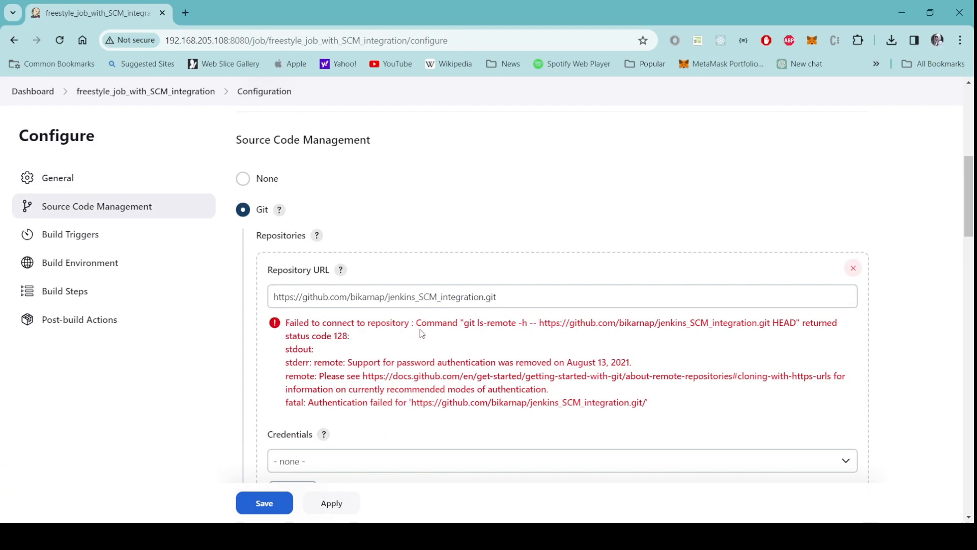
scroll(678, 407, down, 2)
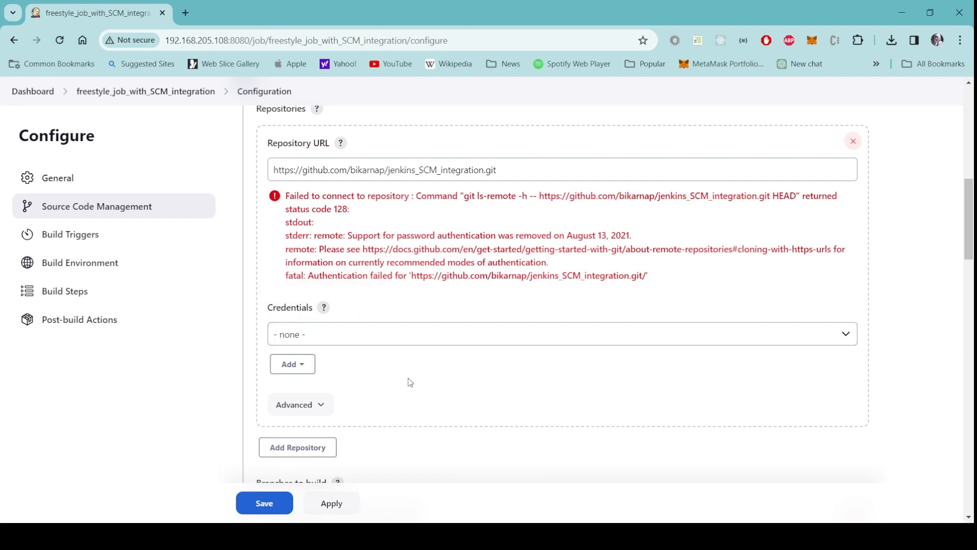
click(847, 335)
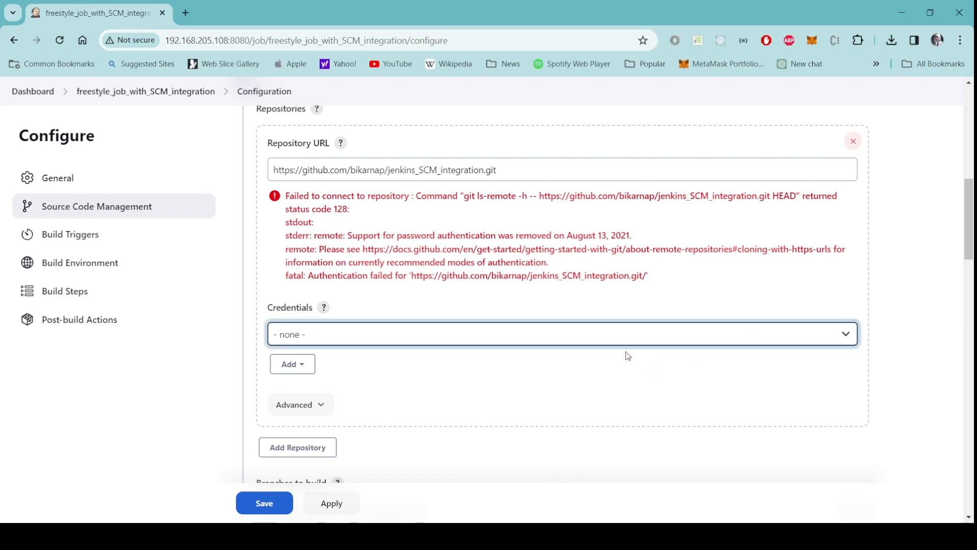
click(600, 412)
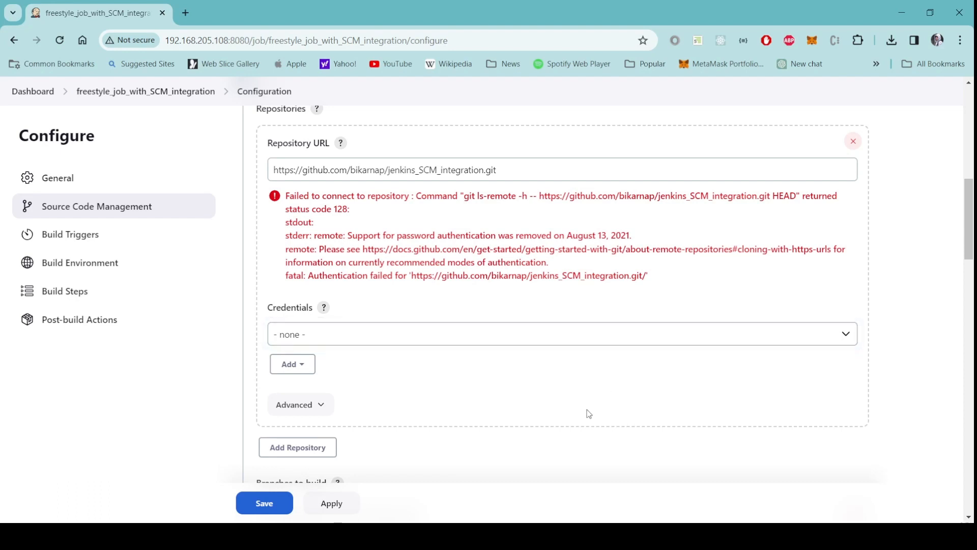
click(302, 367)
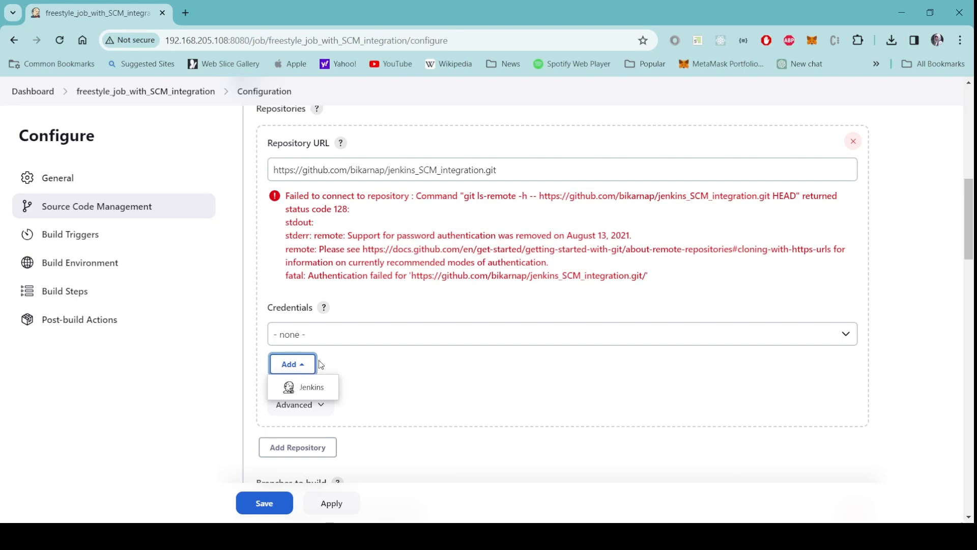
click(435, 306)
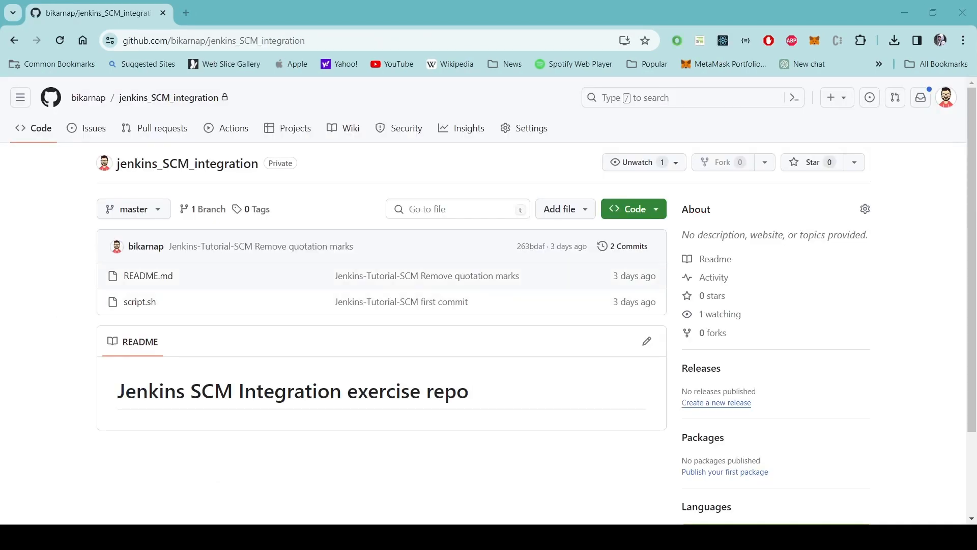
click(656, 209)
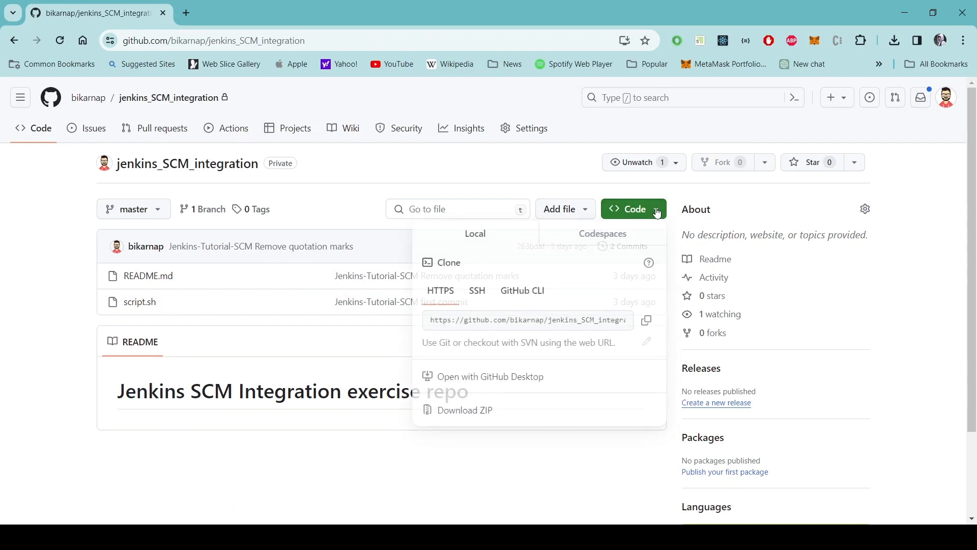
click(479, 299)
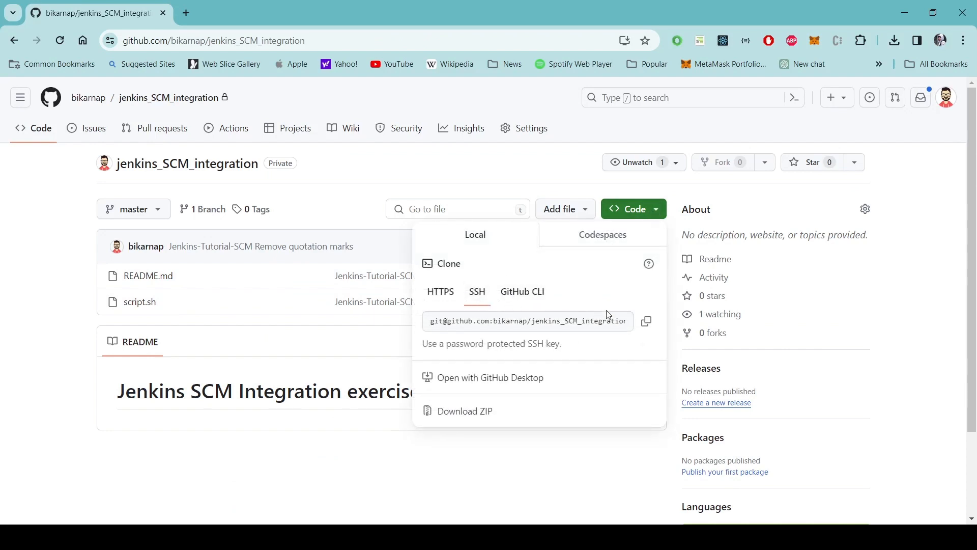
click(645, 330)
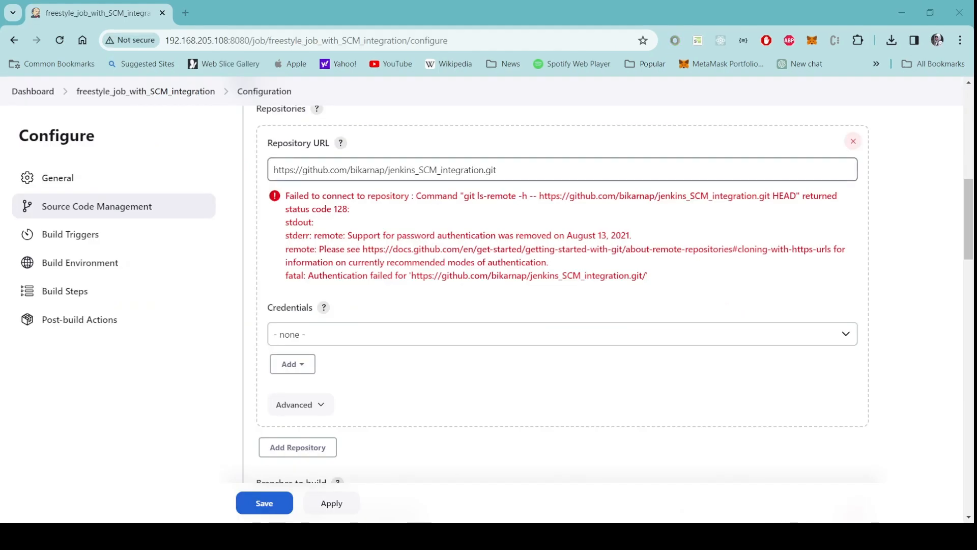
Replace the HTTPS Repository URL with the pasted SSH clone address and let it revalidate.
drag(497, 170, 264, 167)
key(ctrl+v)
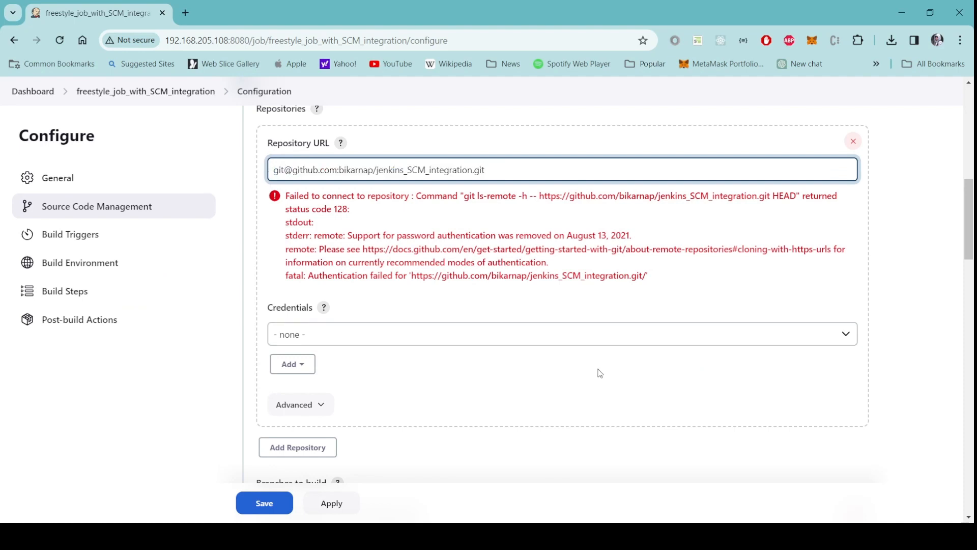
click(584, 304)
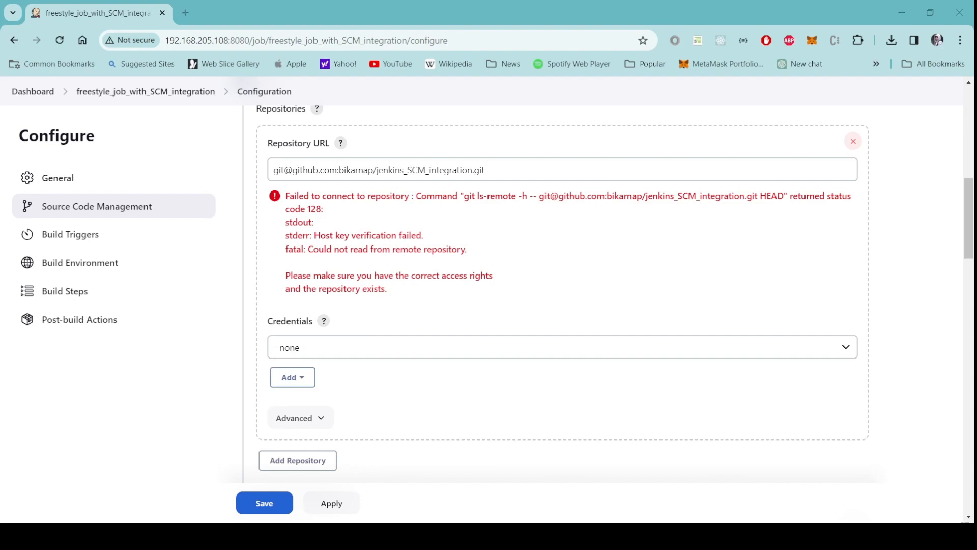
Open a Jenkins Add Credentials form of kind SSH Username with private key, keeping Global scope.
click(295, 377)
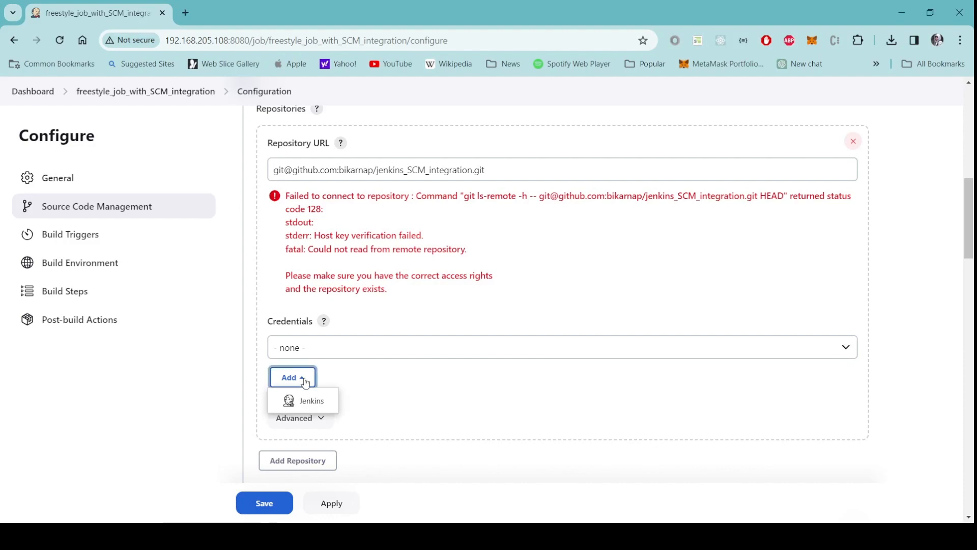
click(316, 400)
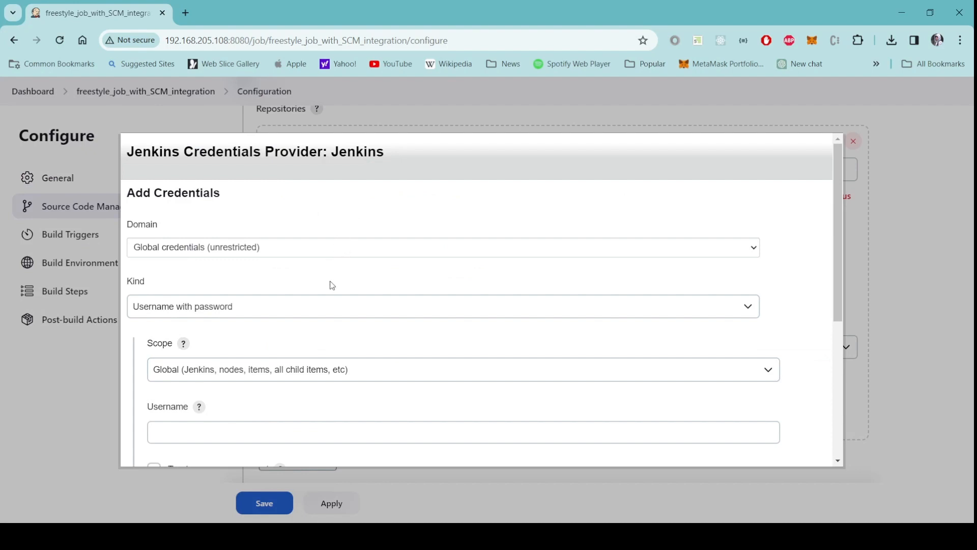
click(334, 314)
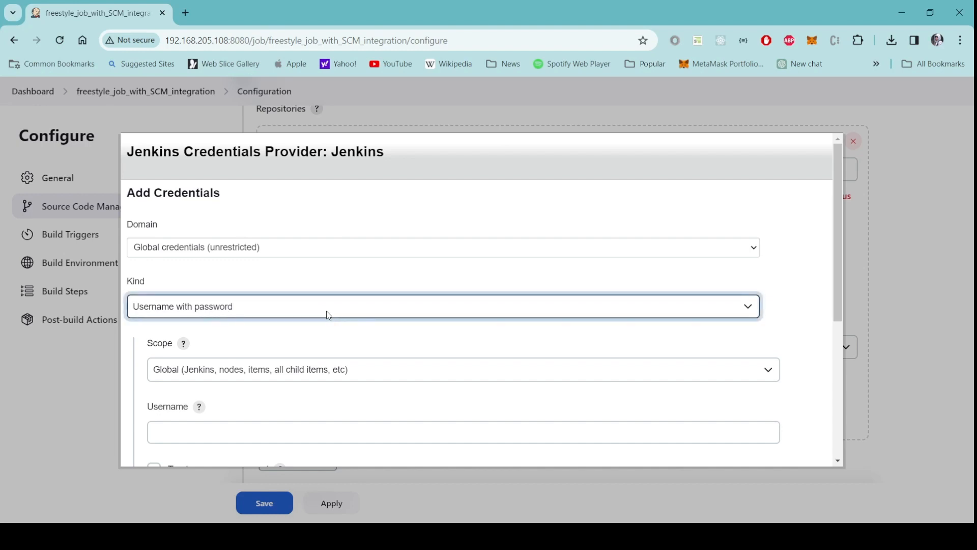
click(212, 348)
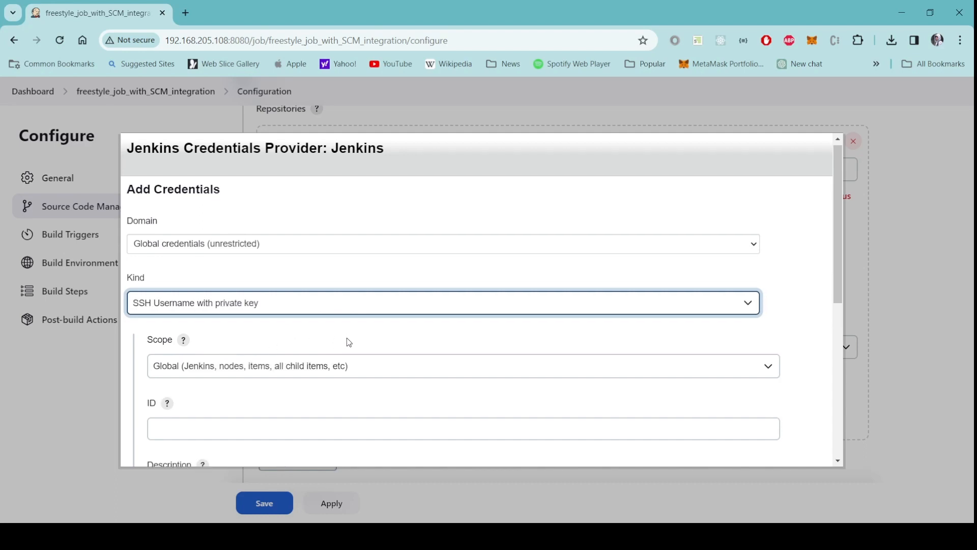
scroll(345, 340, down, 2)
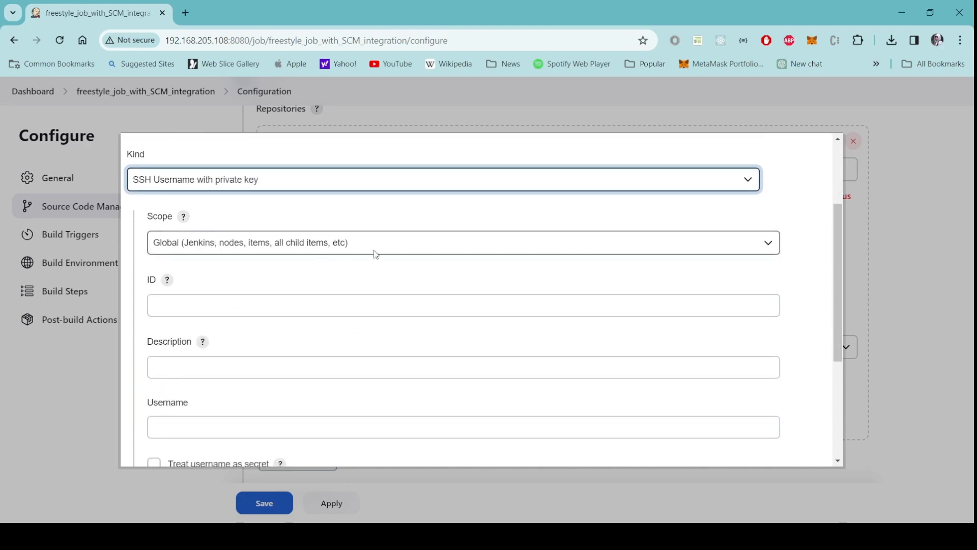
click(439, 250)
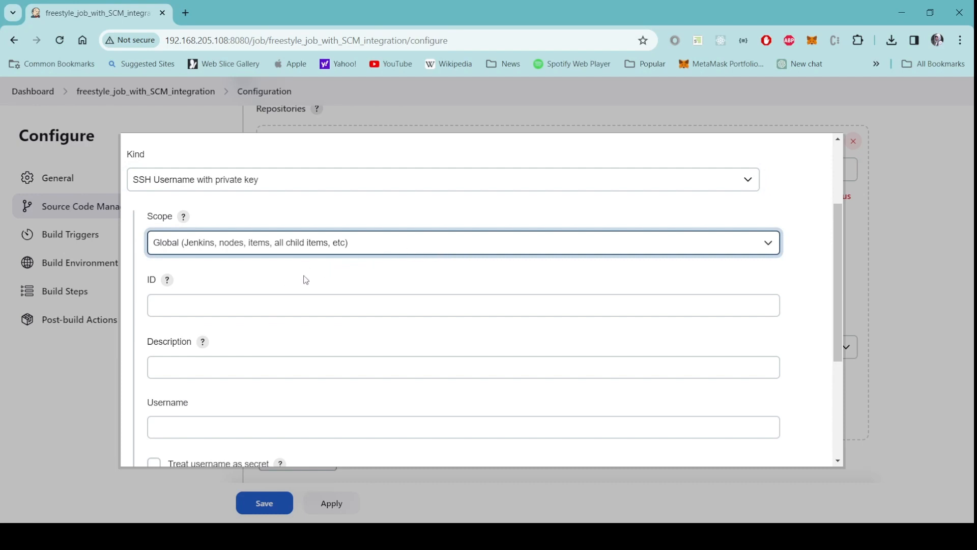
click(478, 213)
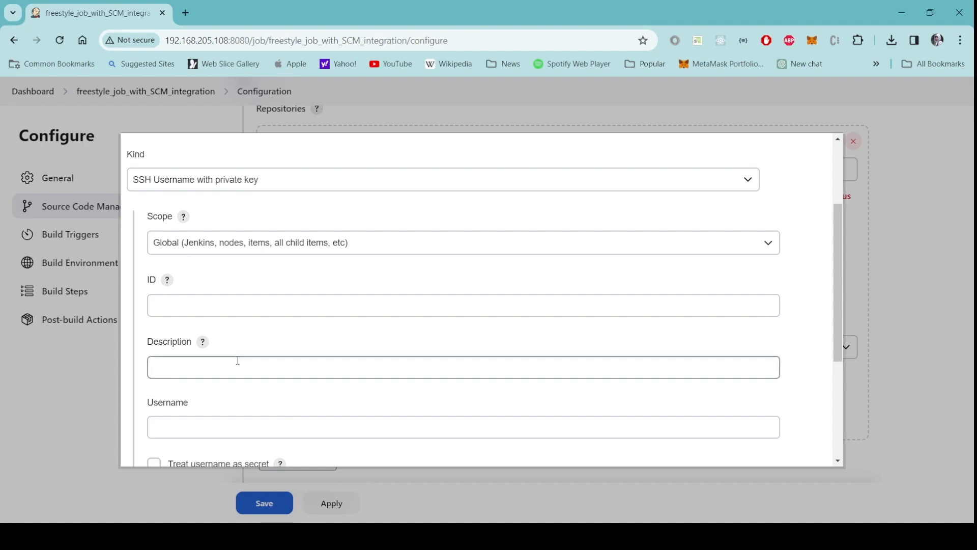
scroll(261, 351, down, 1)
Enter description github_ssh_authentication and the GitHub username, ticking 'Treat username as secret'.
click(276, 307)
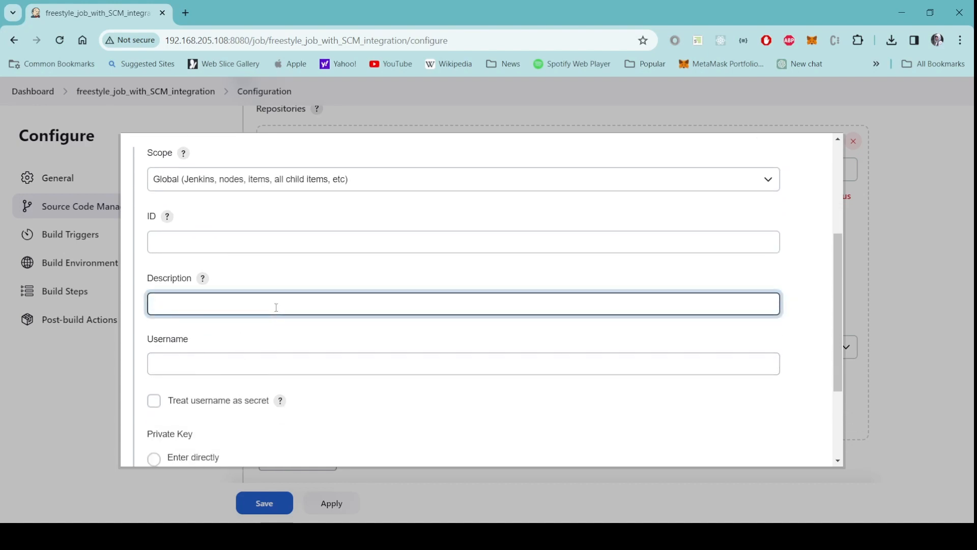
text(github_ssh_authentication)
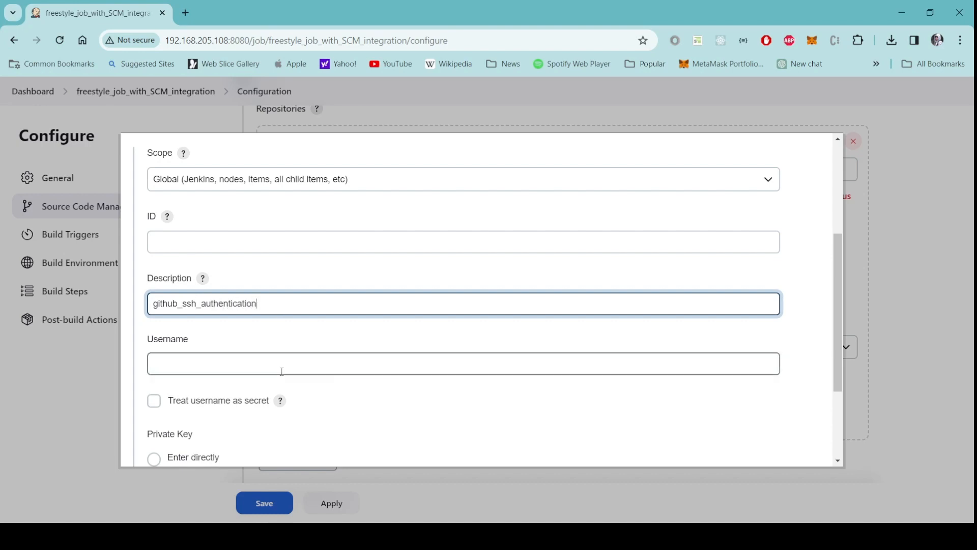
scroll(294, 364, down, 1)
click(284, 301)
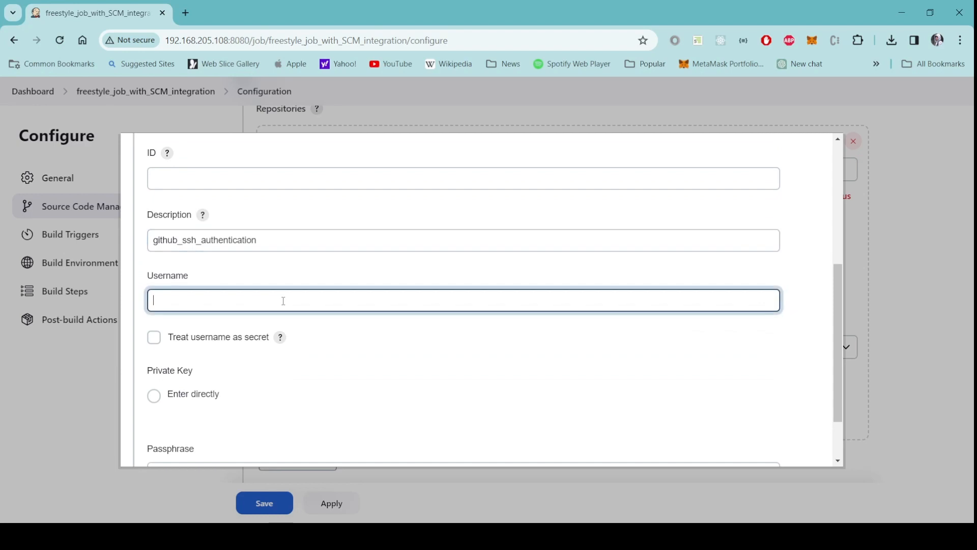
text(bikarnap)
click(156, 342)
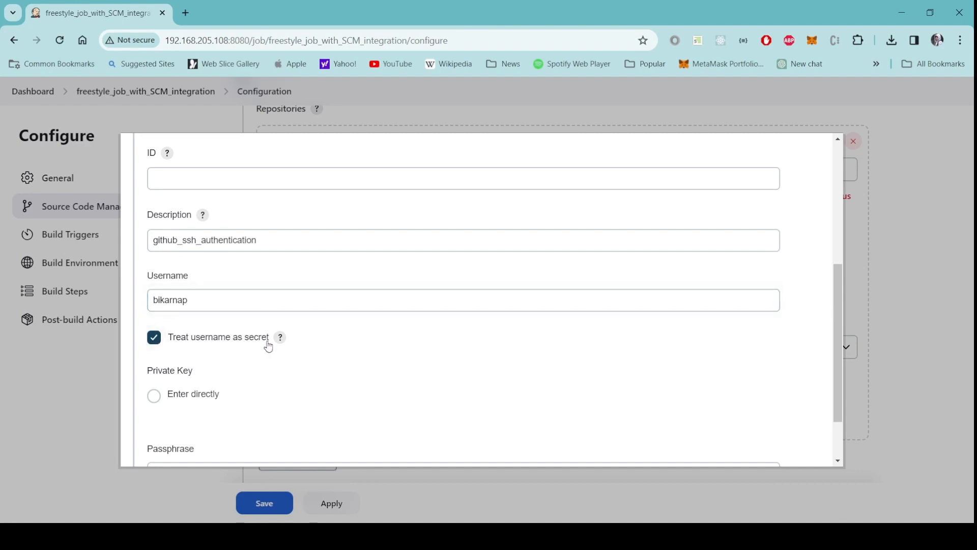
scroll(355, 345, down, 2)
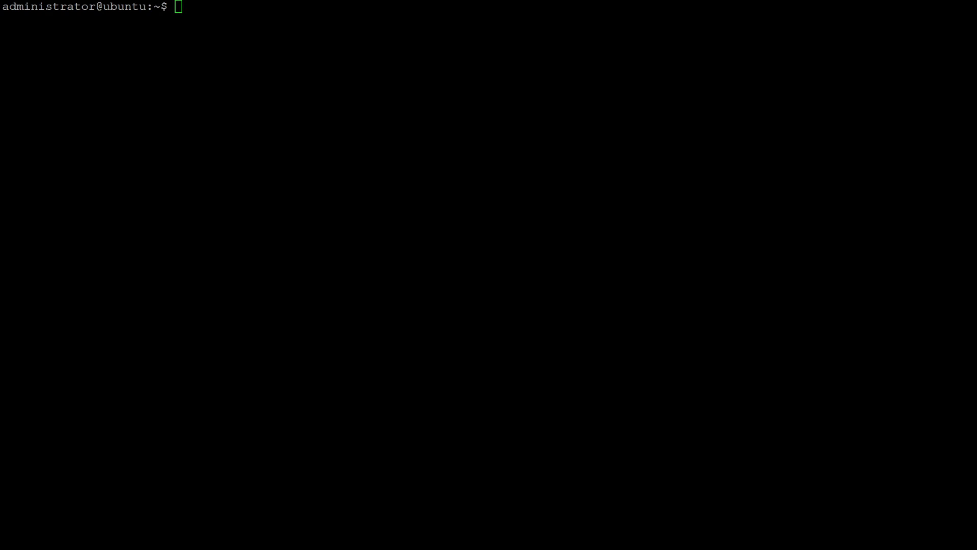
Print the private key with cat .ssh/id_ed25519 and select the whole BEGIN-to-END key block.
click(360, 134)
text(cat .ssh/id_ed25519)
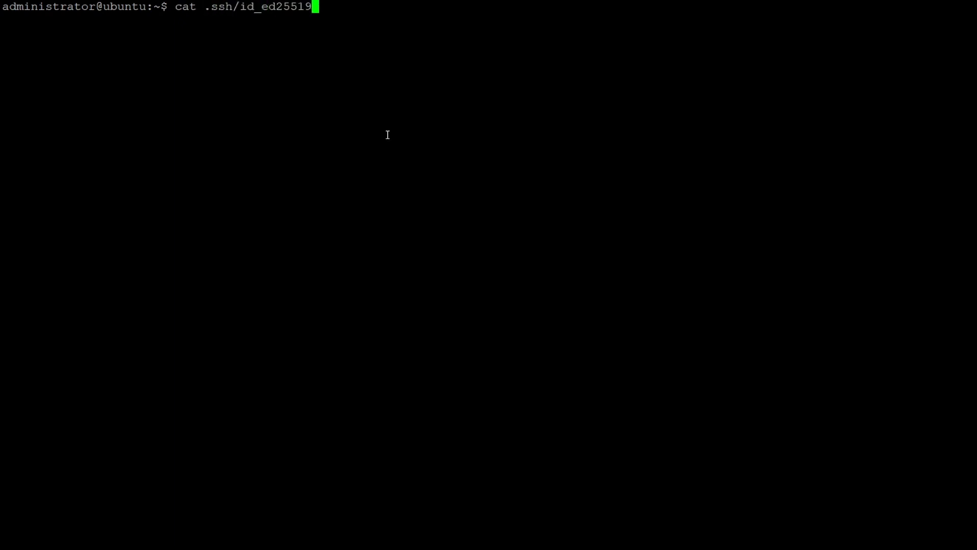
key(Return)
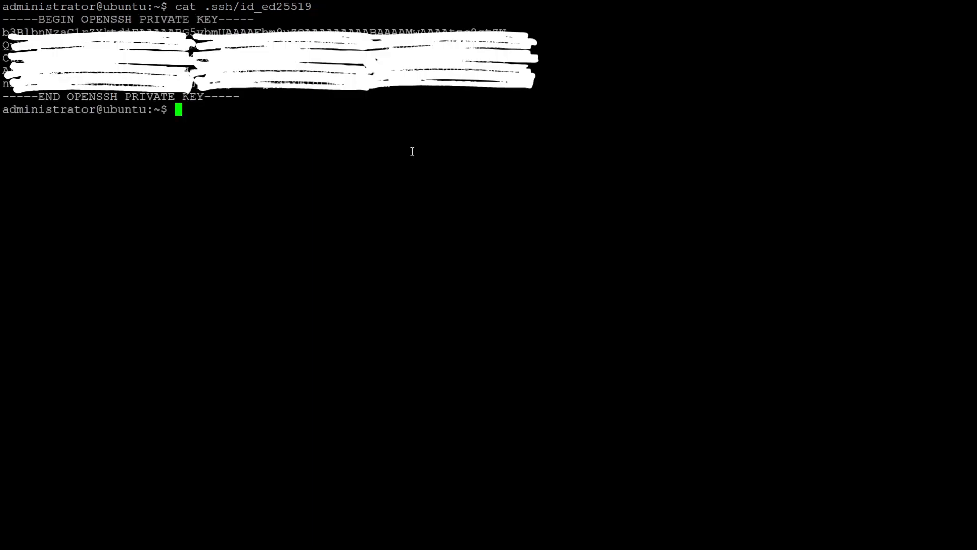
drag(239, 96, 6, 23)
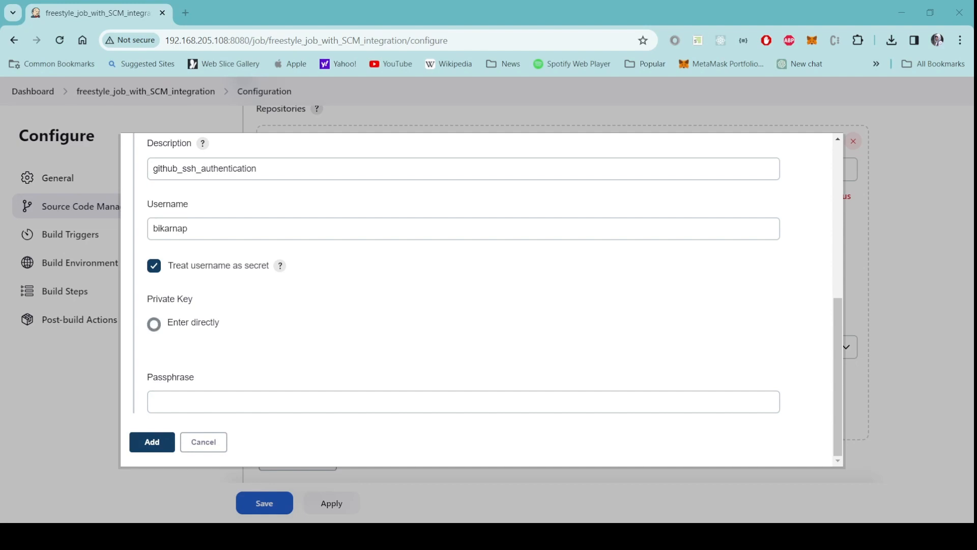
Paste the copied private key under 'Enter directly' and add the SSH credential.
click(182, 325)
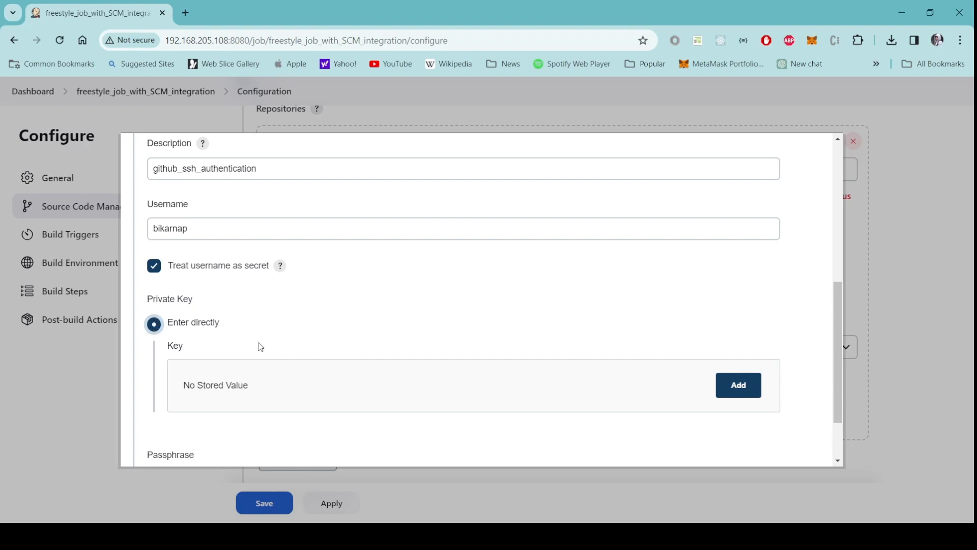
click(743, 390)
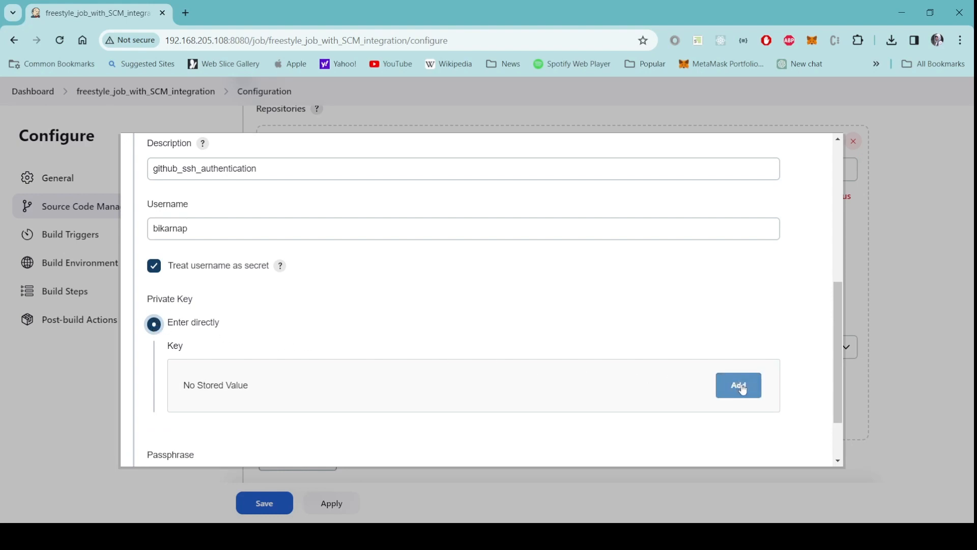
scroll(497, 377, down, 2)
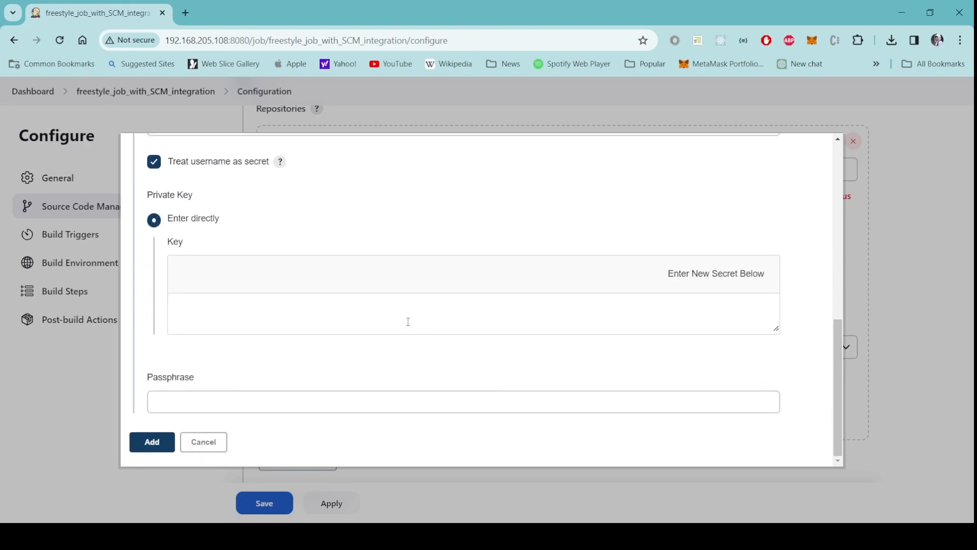
click(409, 321)
key(ctrl+v)
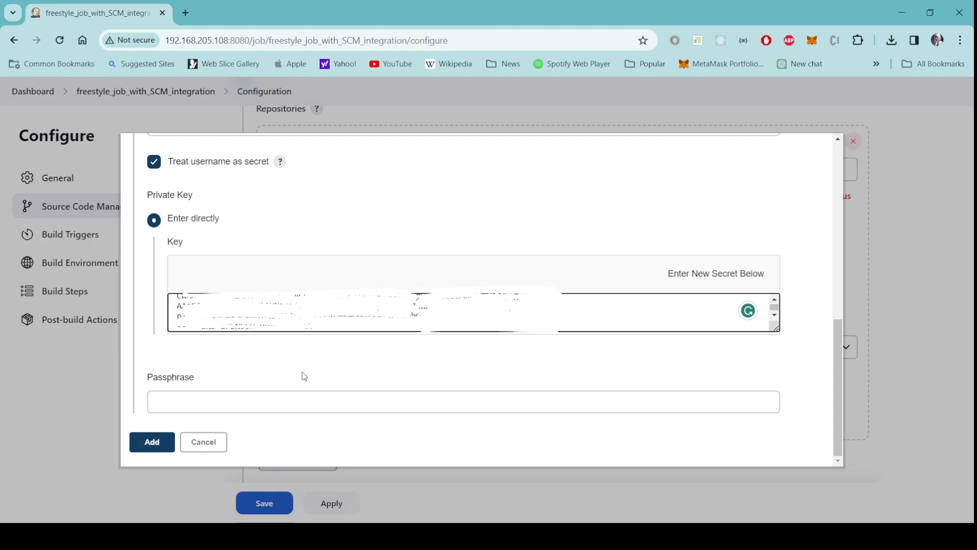
click(157, 442)
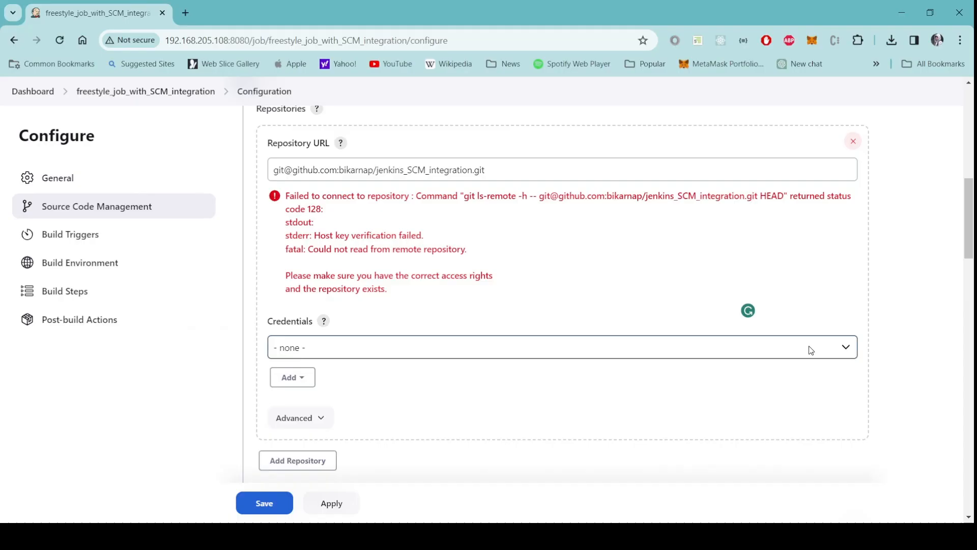
Select github_ssh_authentication as the repository credential and read the missing github.com ECDSA host key error.
click(848, 352)
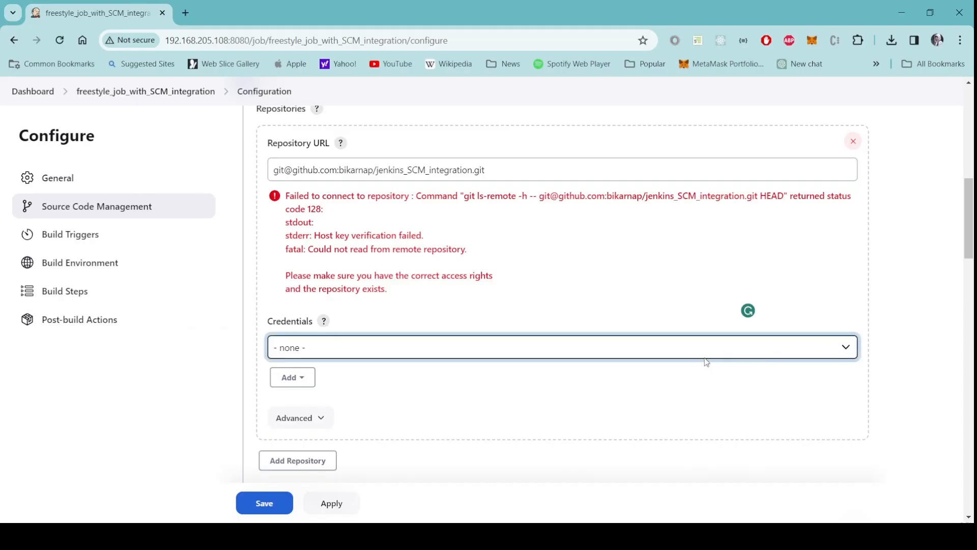
click(600, 403)
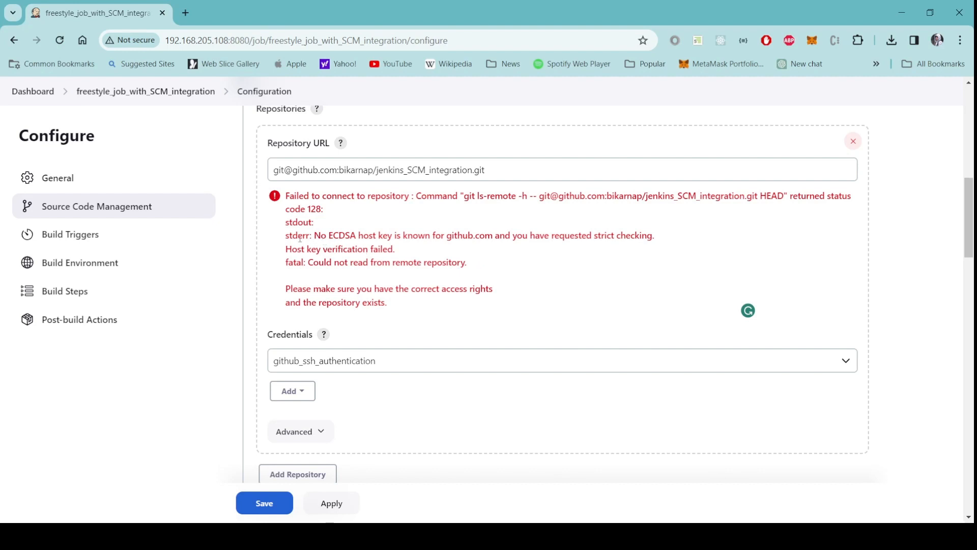
drag(315, 235, 494, 248)
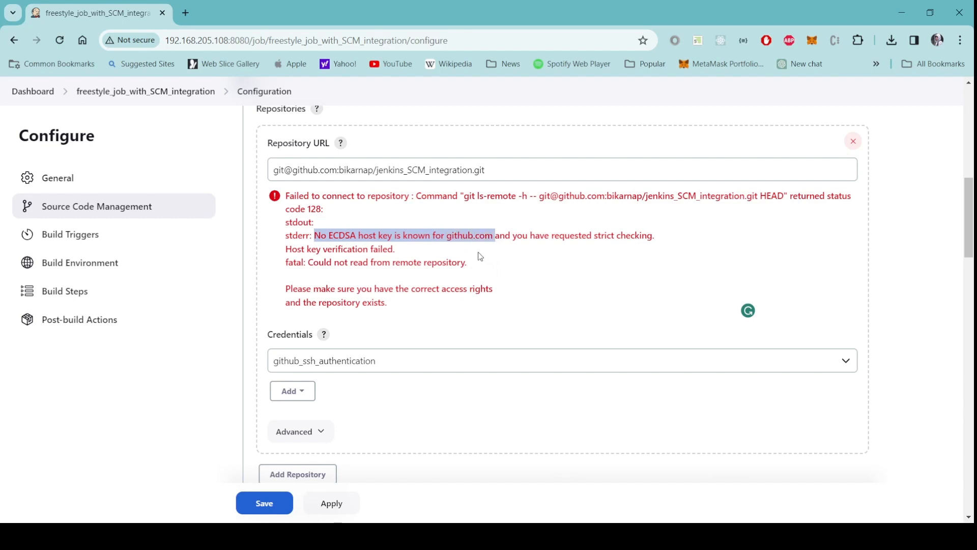
click(490, 251)
drag(493, 235, 447, 236)
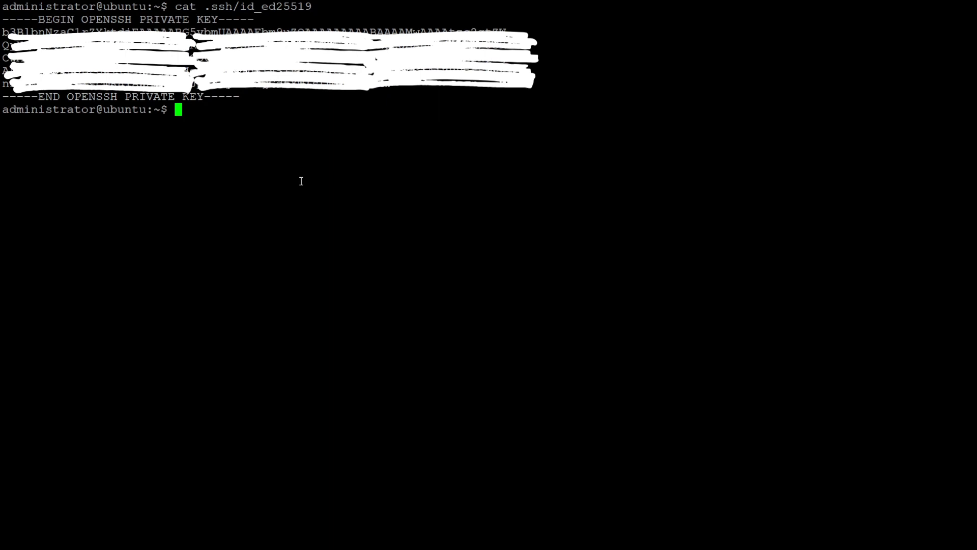
Become root with sudo su - and type ssh-keyscan github.com >> /var/lib/jenkins/.ssh/known_hosts.
text(sudo su -)
key(Return)
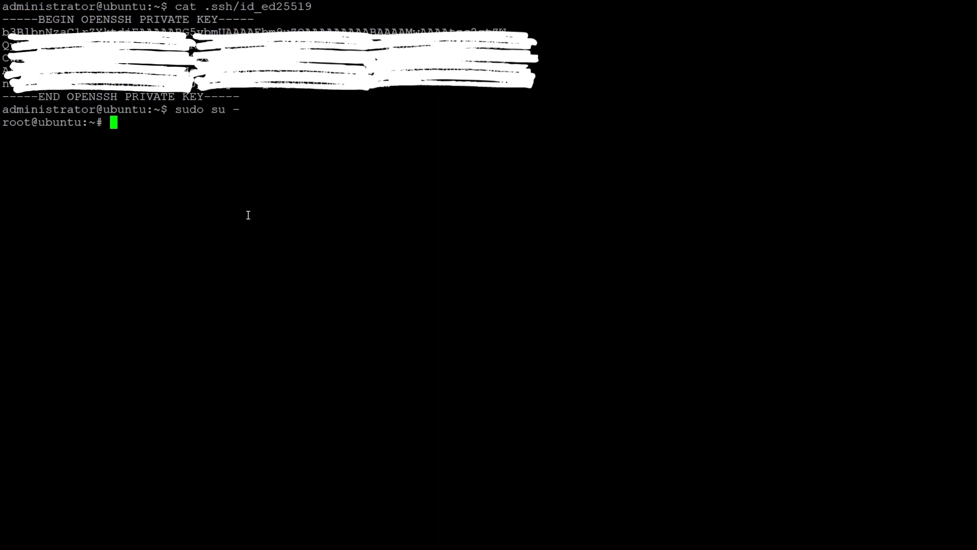
text(ssh-keyscan )
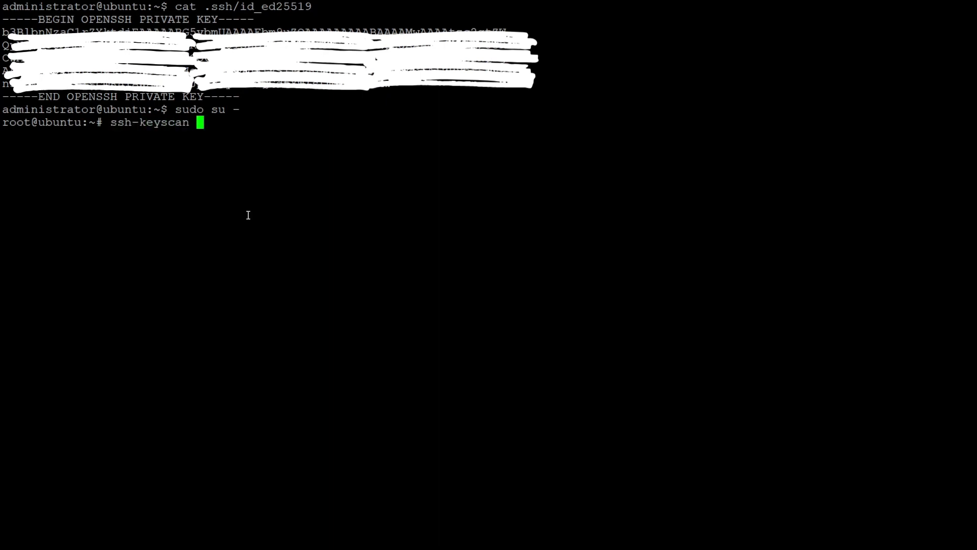
text(github.co)
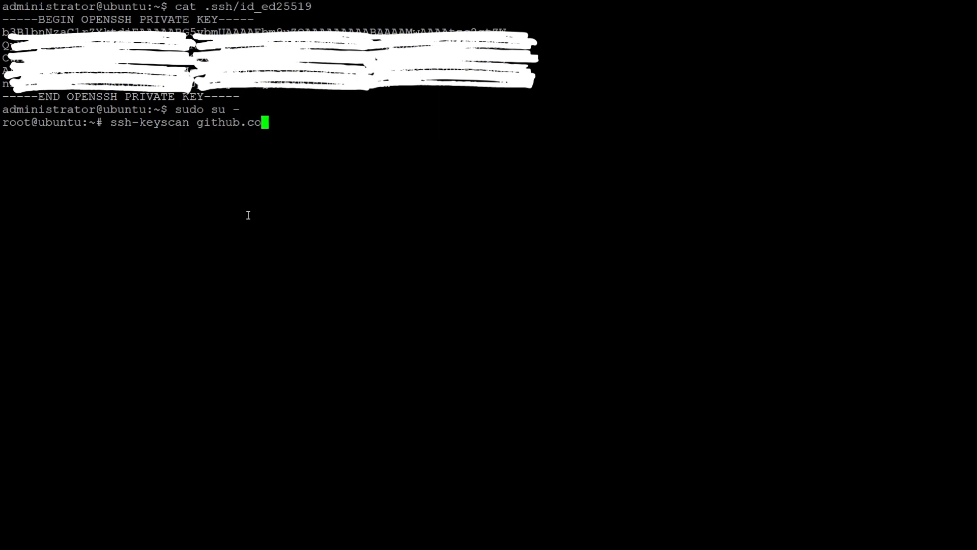
text(m)
text(>> /var/lib/jen)
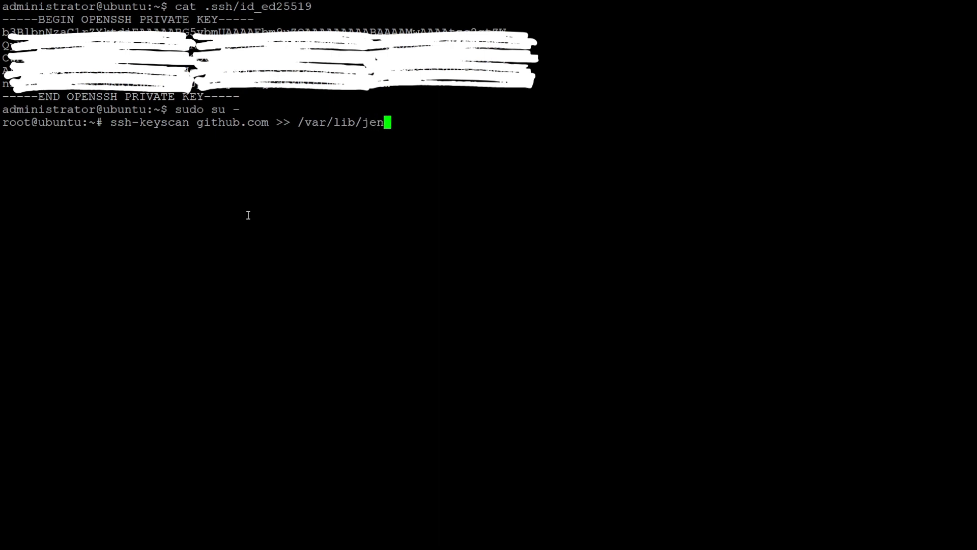
text(kins/.ssh/)
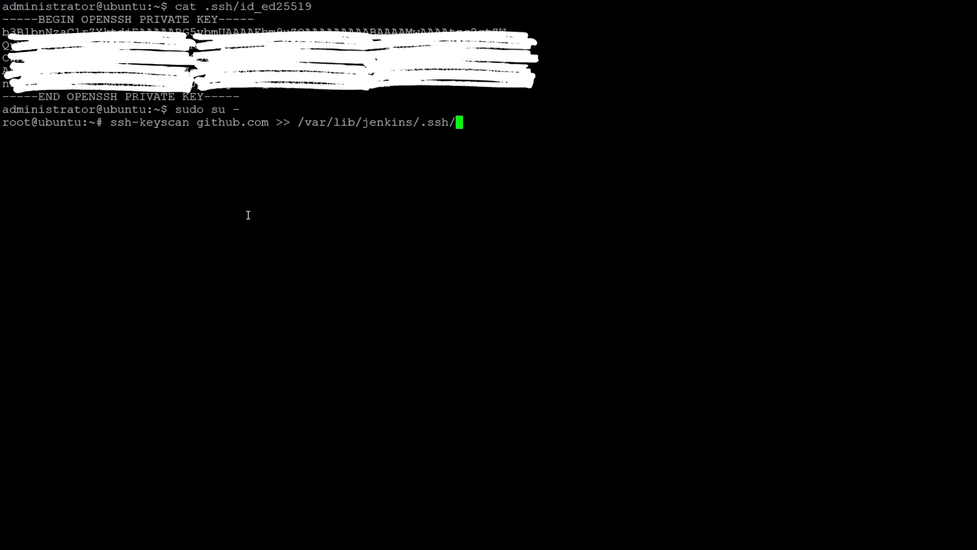
text(known_hosts)
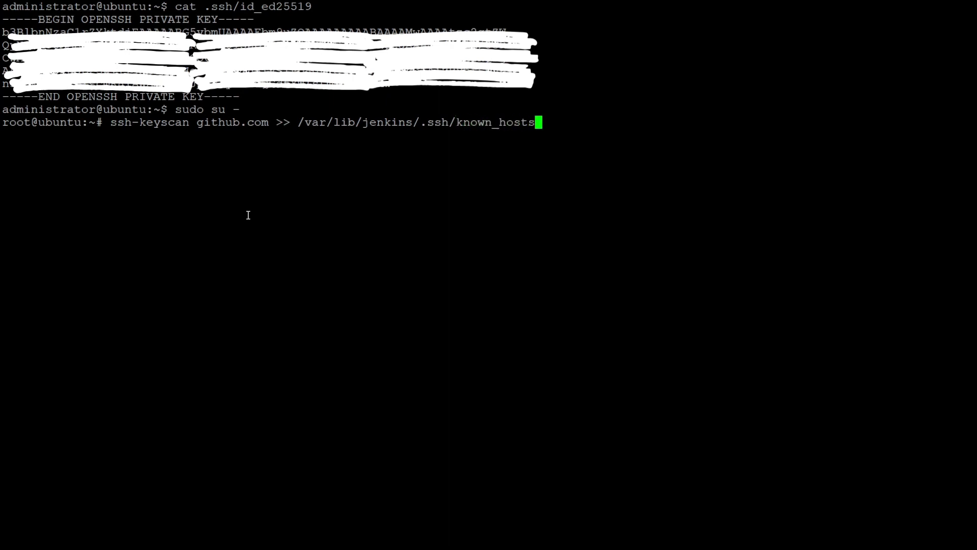
Run the ssh-keyscan command, appending github.com's host keys to /var/lib/jenkins/.ssh/known_hosts.
key(Return)
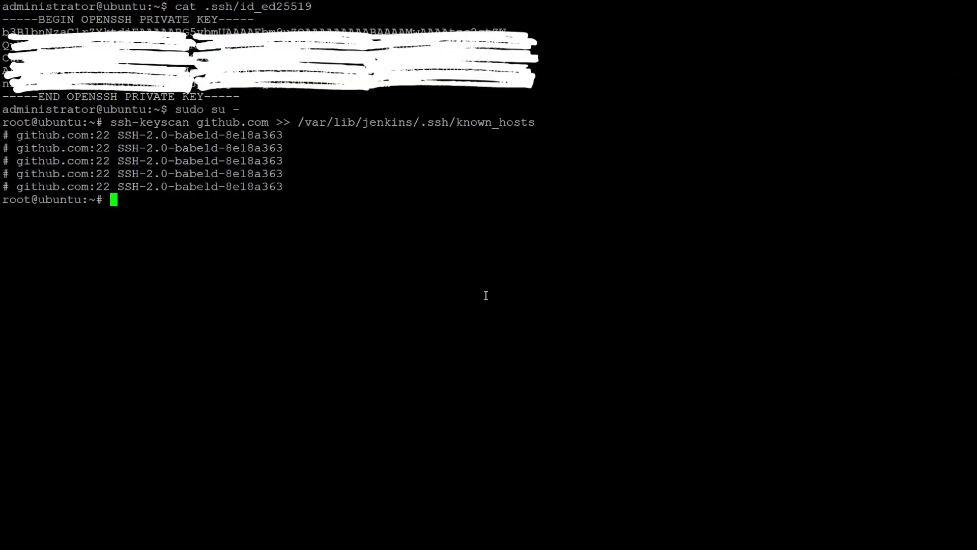
Exit the root shell and print the public key with cat .ssh/id_ed25519.pub.
text(exit)
key(Return)
text(ca)
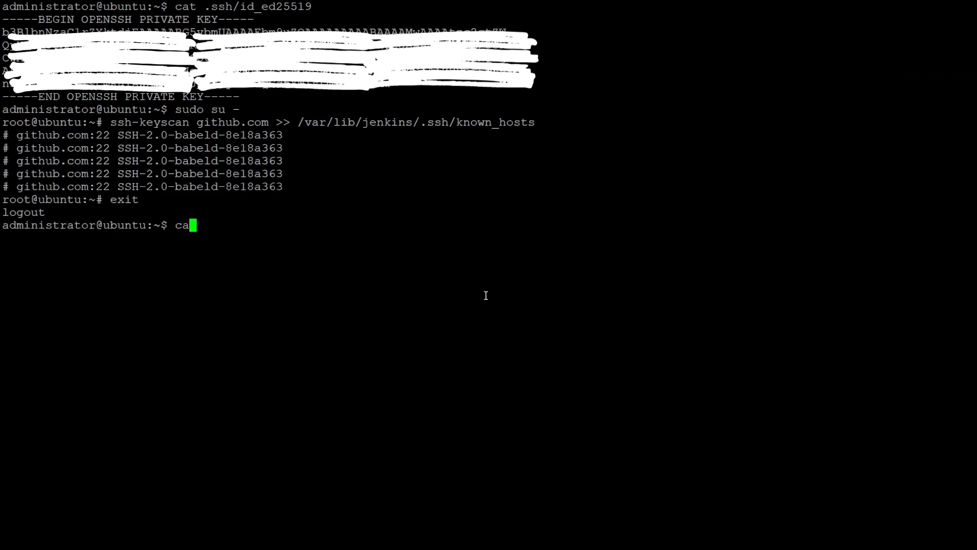
text(t .ssh/)
text(ide_)
key(BackSpace)
key(BackSpace)
text(_ed)
key(Tab)
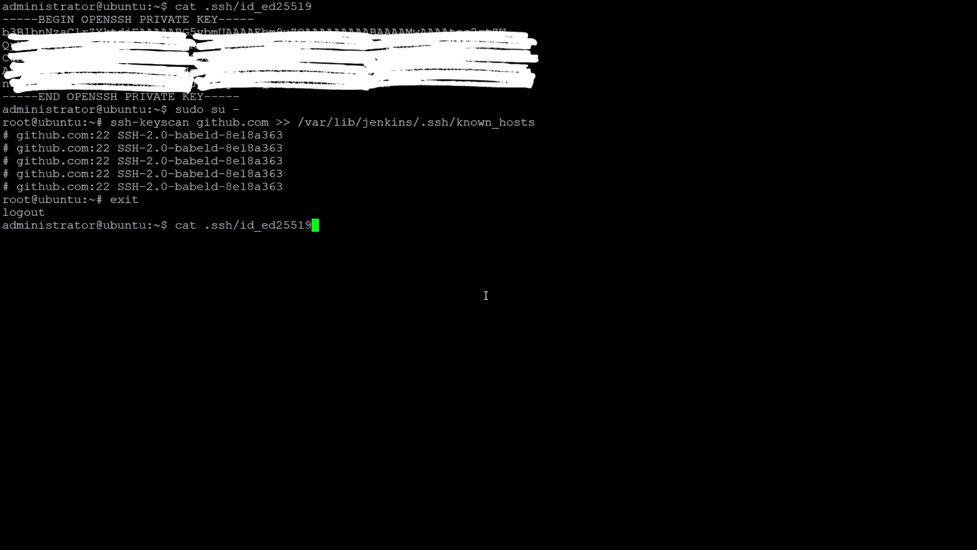
text(.p)
key(Tab)
key(Return)
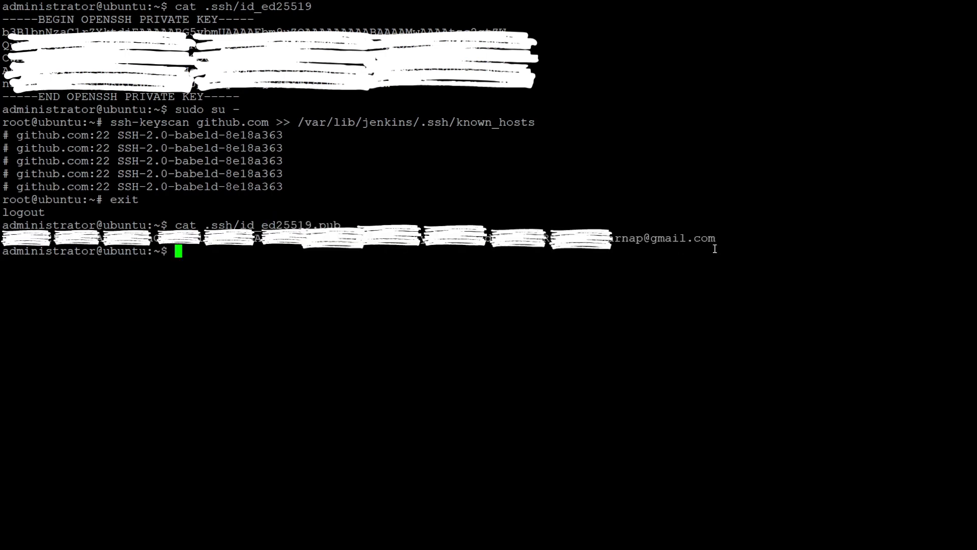
Select and copy the whole id_ed25519.pub public key line.
drag(715, 245, 604, 236)
click(728, 223)
drag(718, 238, 5, 239)
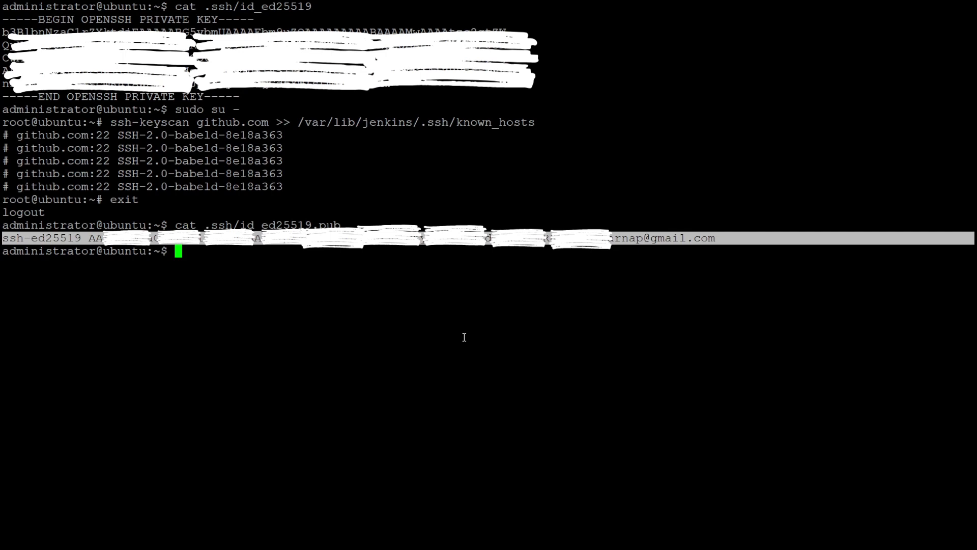
click(464, 337)
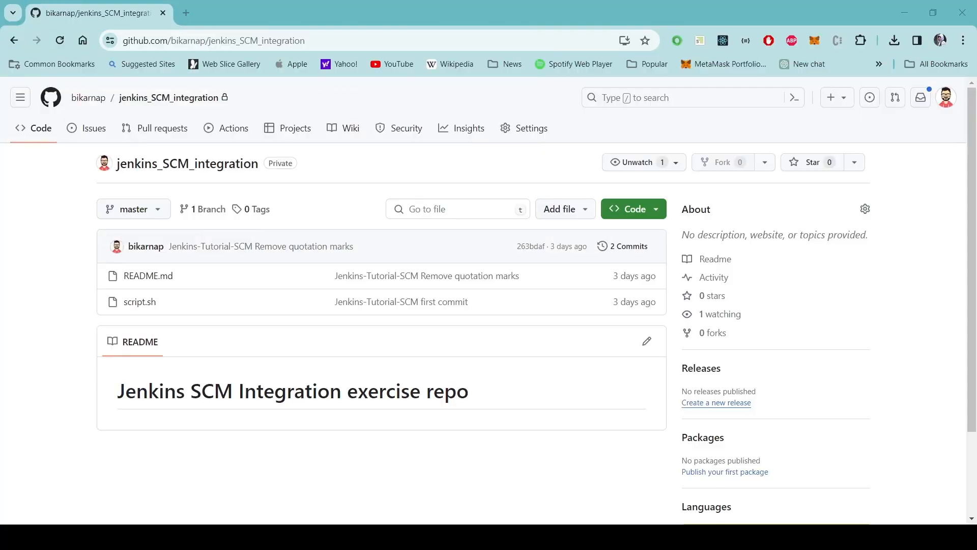
click(946, 97)
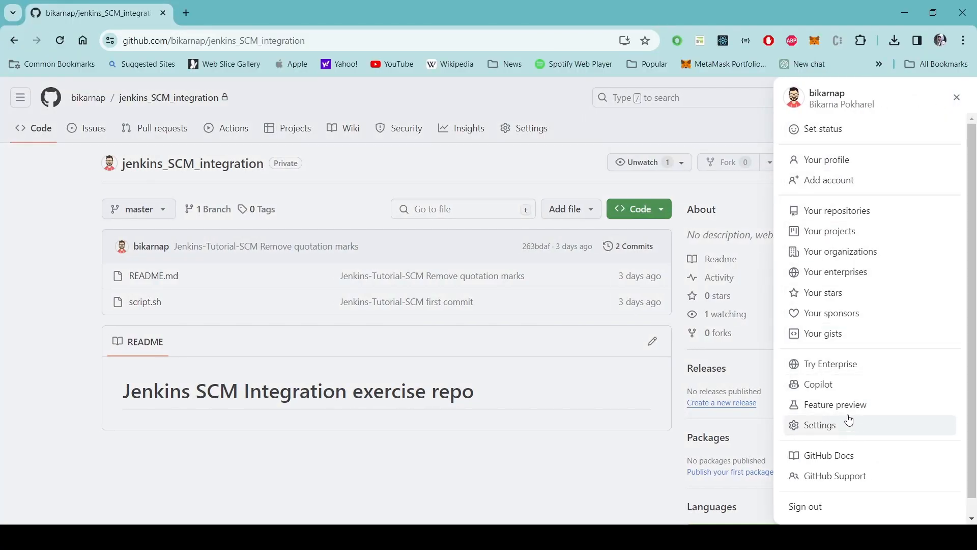
Under GitHub Settings > SSH and GPG keys, add the pasted public key titled 'Jenkins Server'.
click(847, 424)
scroll(199, 276, down, 2)
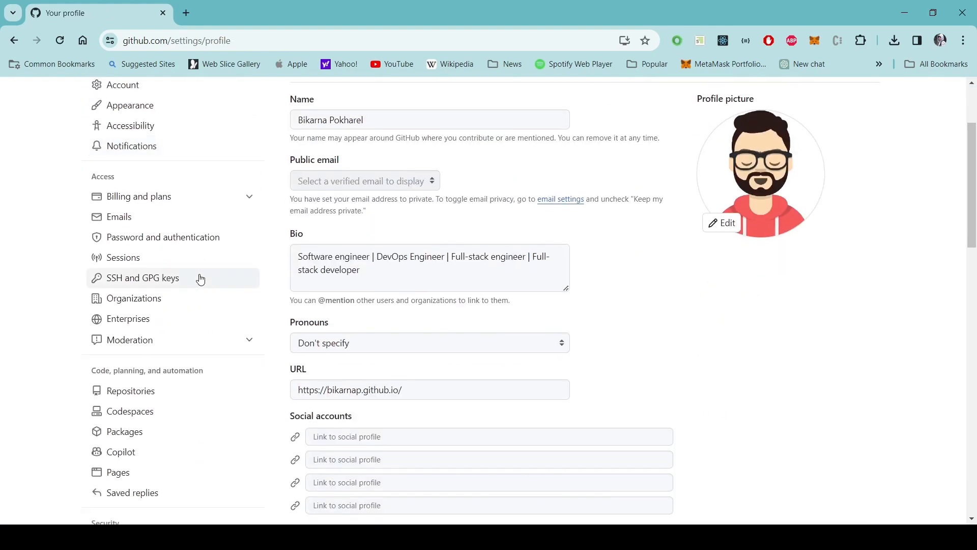
click(138, 279)
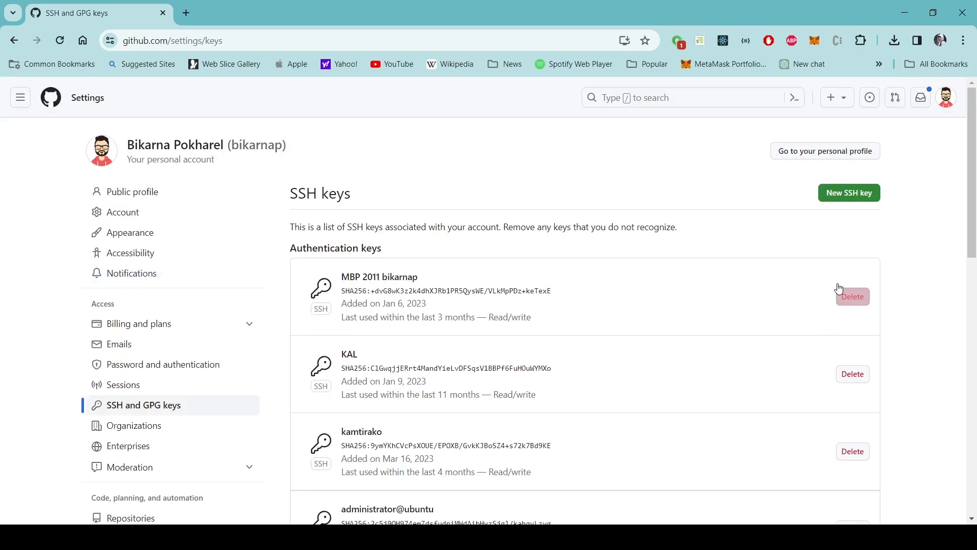
click(840, 193)
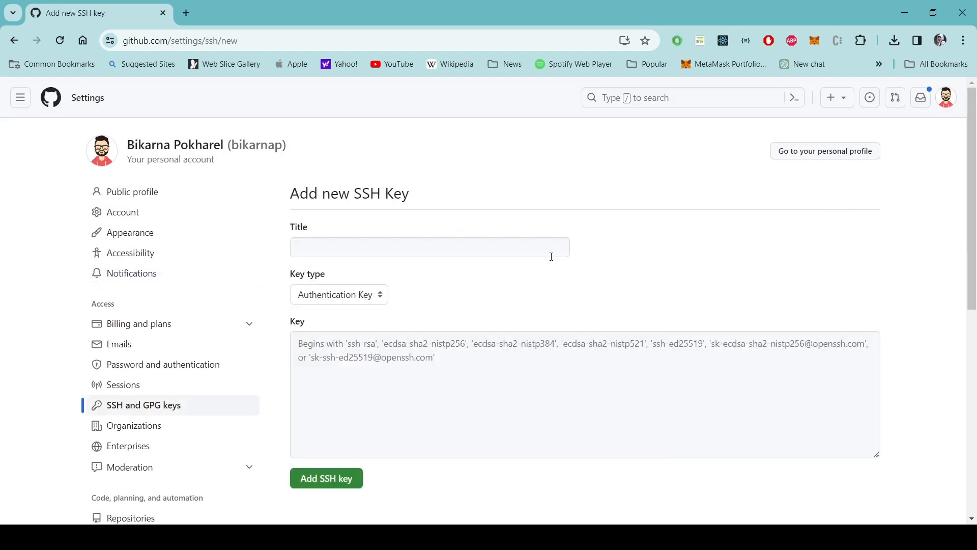
click(450, 370)
key(ctrl+v)
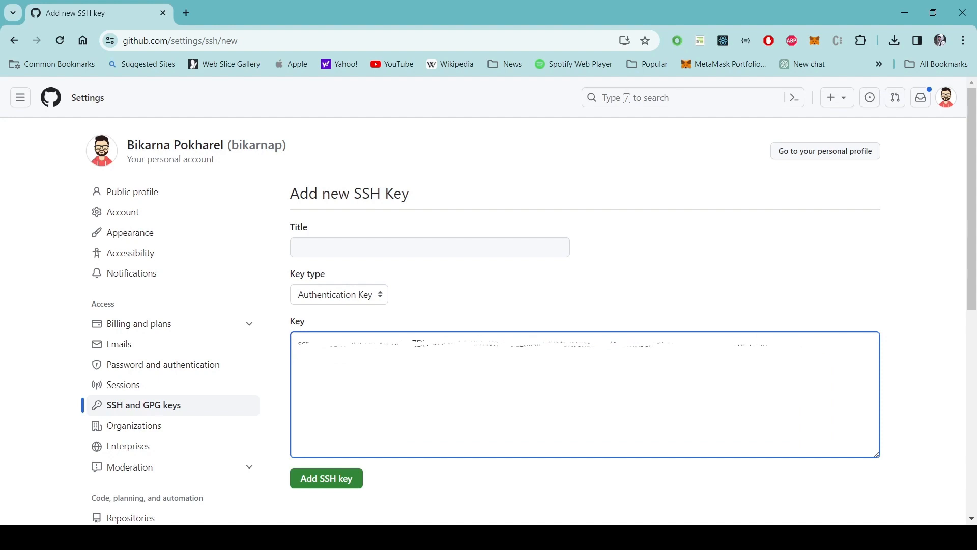
click(386, 252)
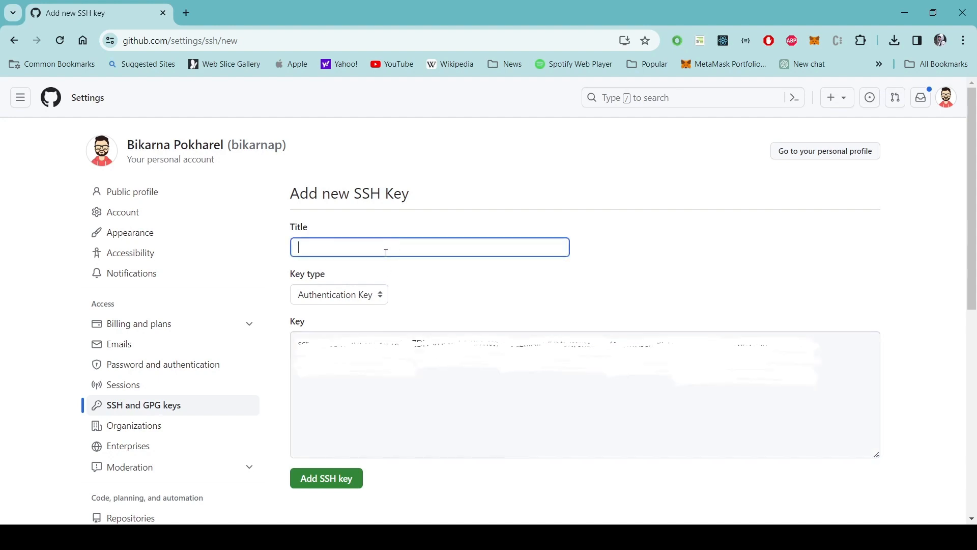
text(Jenkins Server)
click(338, 480)
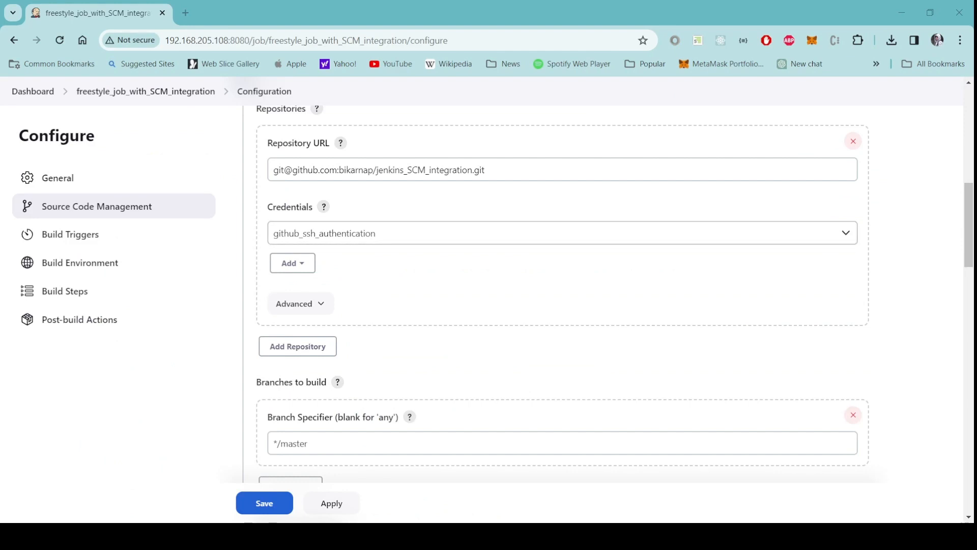
Check the SSH repository URL, github_ssh_authentication credentials and */master branch, then save the job.
scroll(611, 306, up, 1)
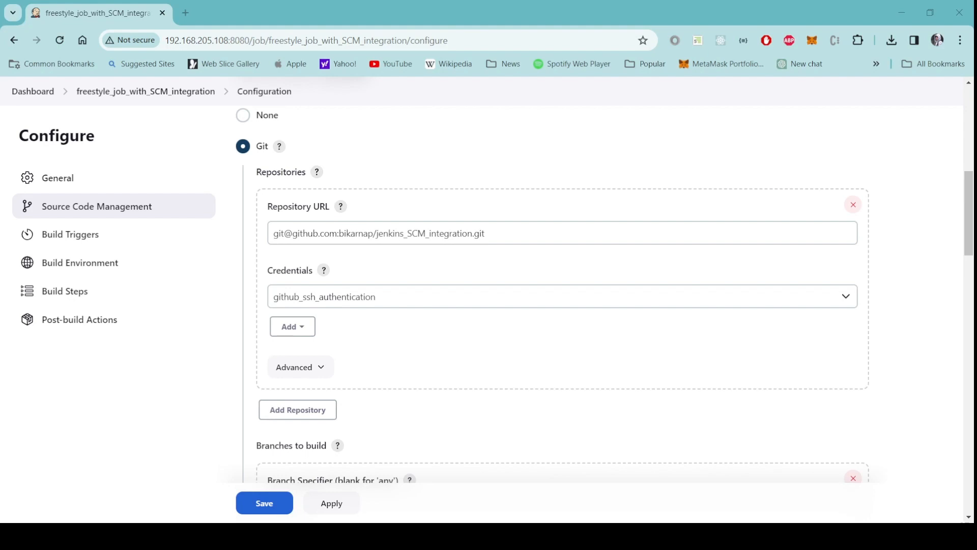
scroll(560, 295, down, 10)
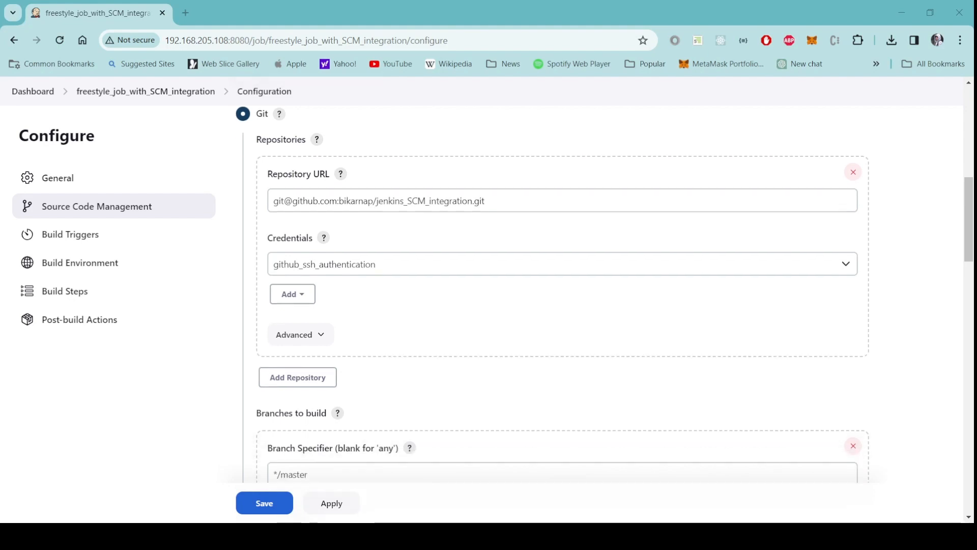
scroll(559, 295, down, 6)
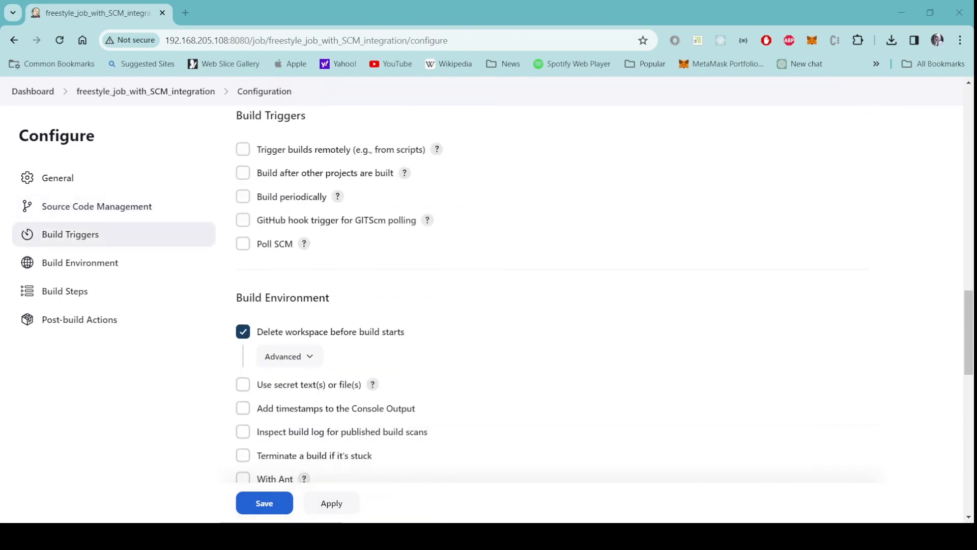
scroll(560, 295, up, 12)
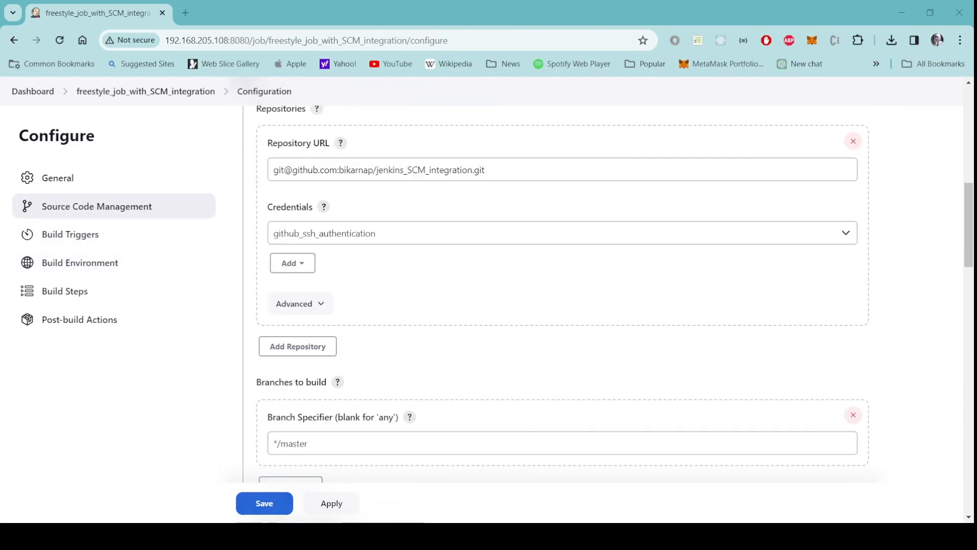
click(263, 504)
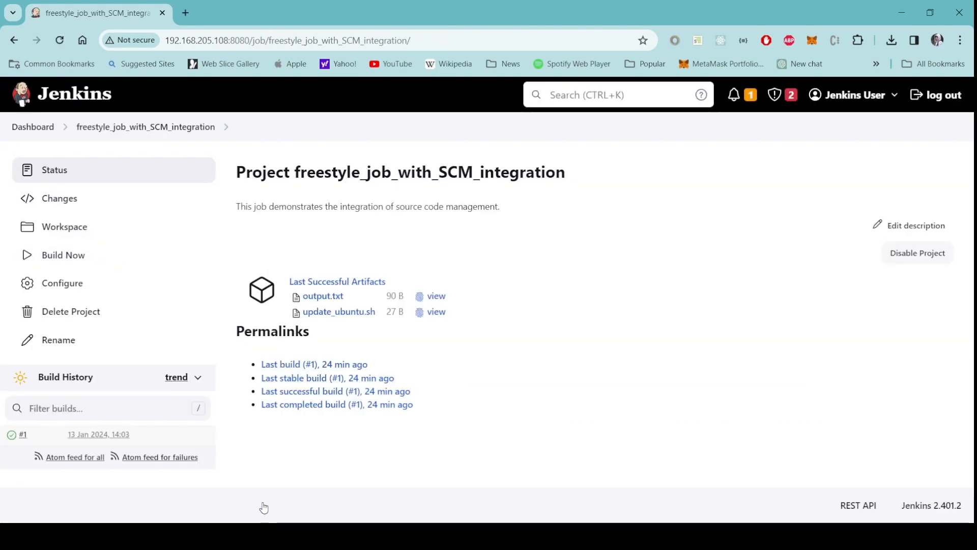
Build the job and verify build #2's console output ends with Finished: SUCCESS.
click(74, 263)
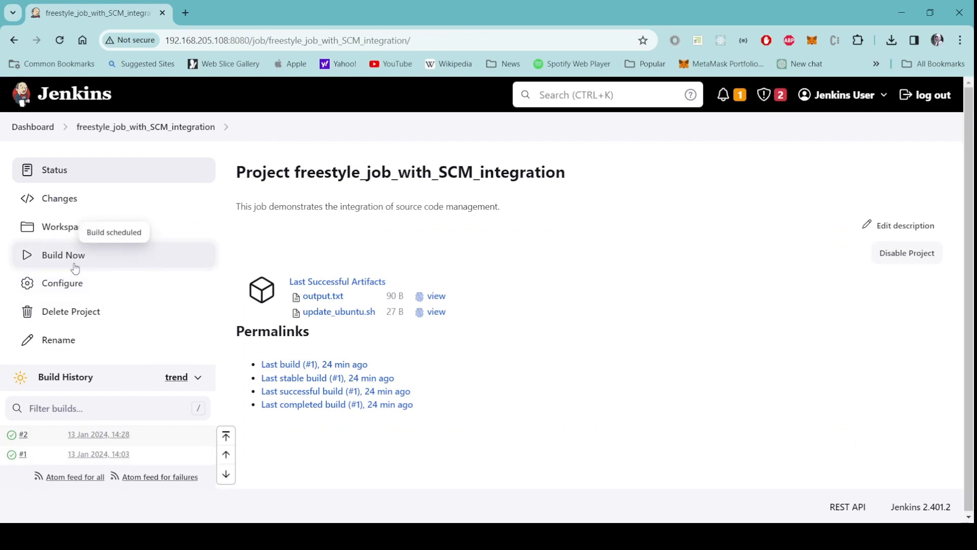
click(12, 436)
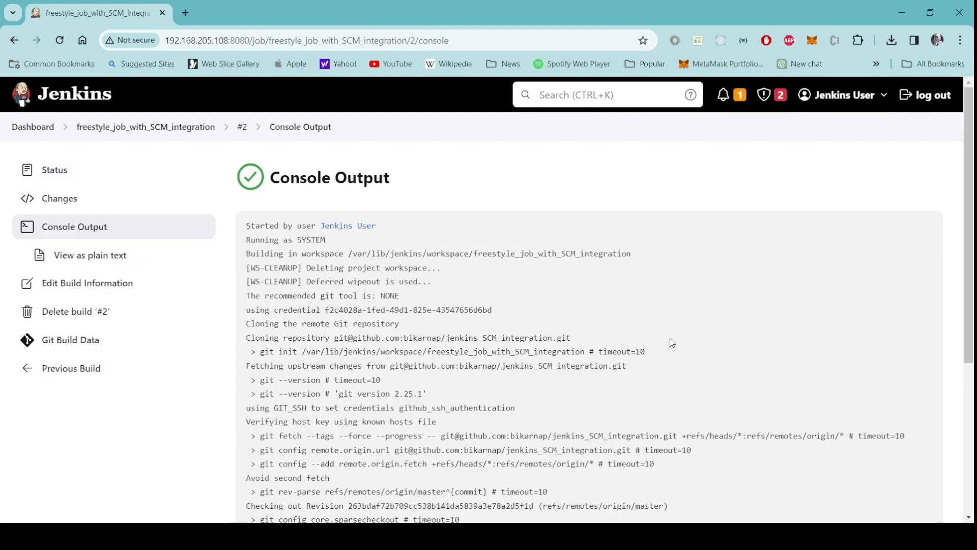
scroll(669, 340, down, 5)
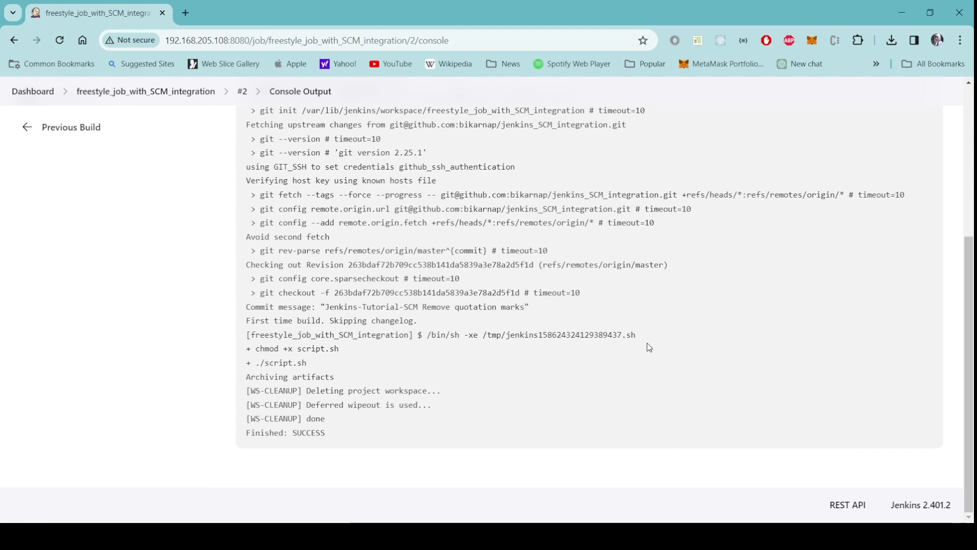
scroll(618, 359, up, 5)
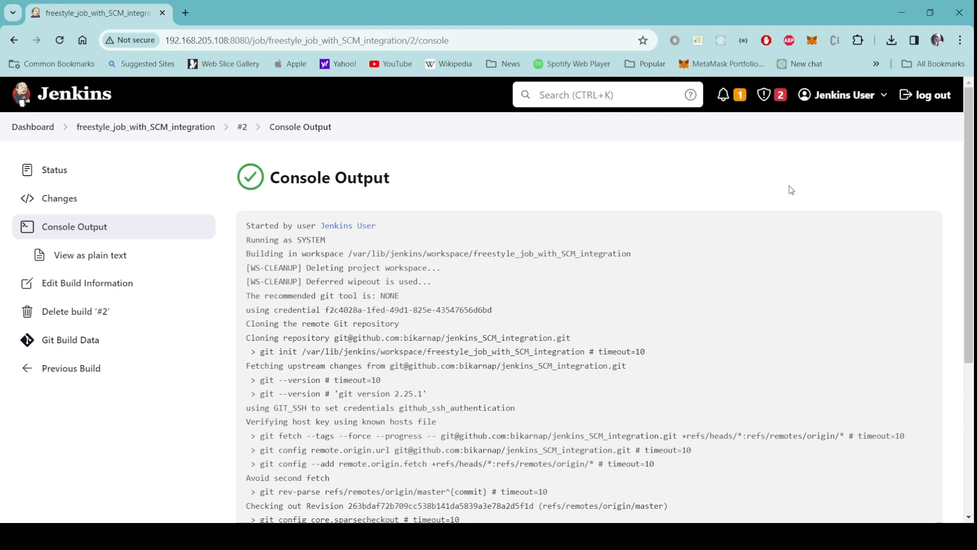
click(34, 128)
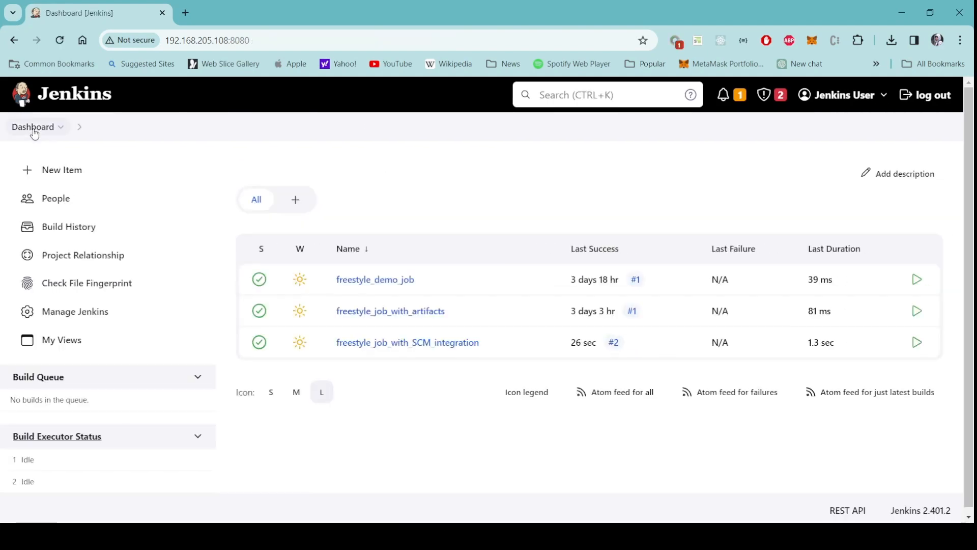
Set Git Host Key Verification to No verification in Manage Jenkins > Security.
click(89, 322)
scroll(388, 345, down, 5)
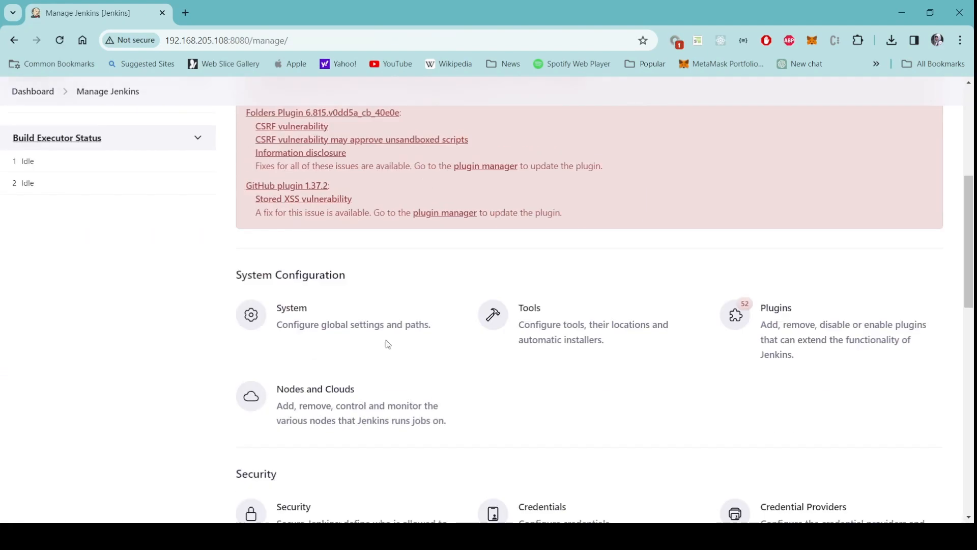
scroll(458, 336, down, 2)
scroll(560, 336, down, 2)
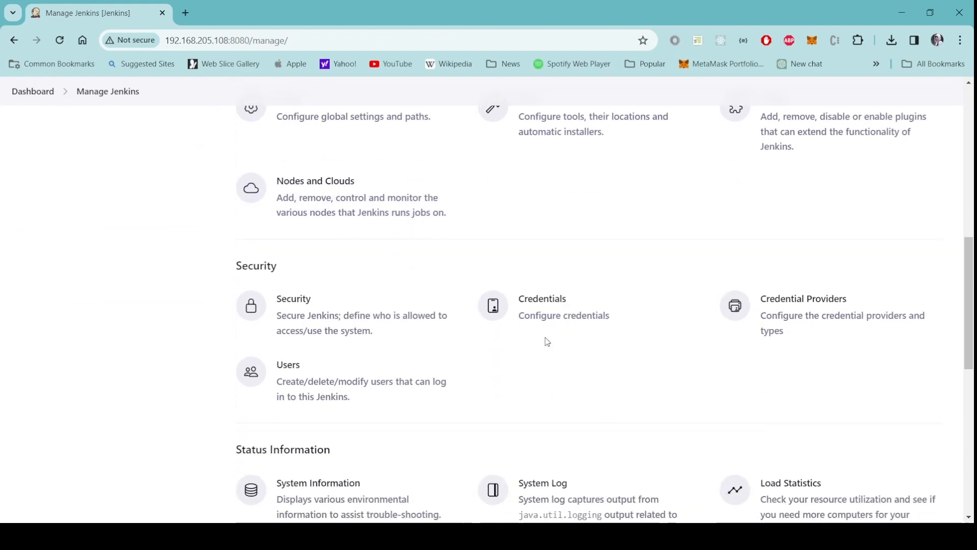
click(303, 309)
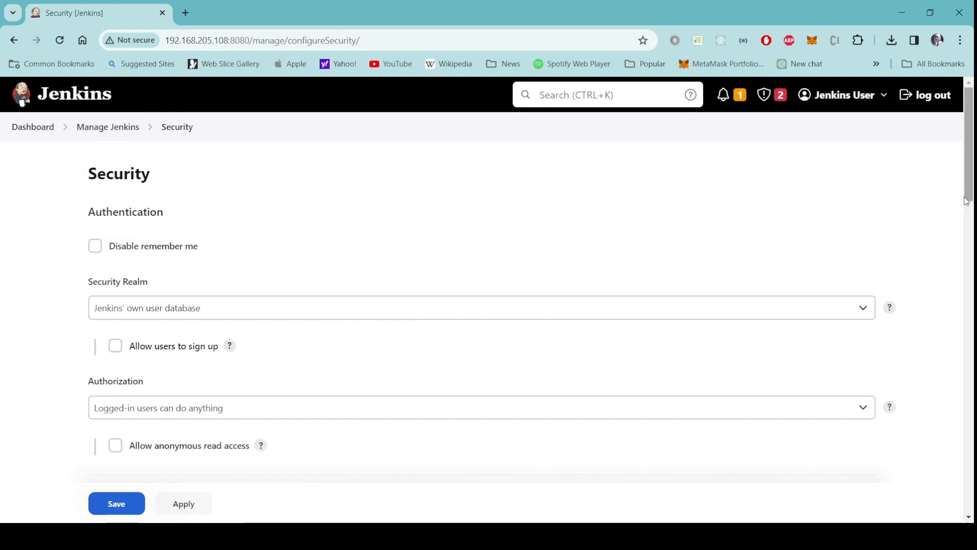
scroll(320, 408, down, 15)
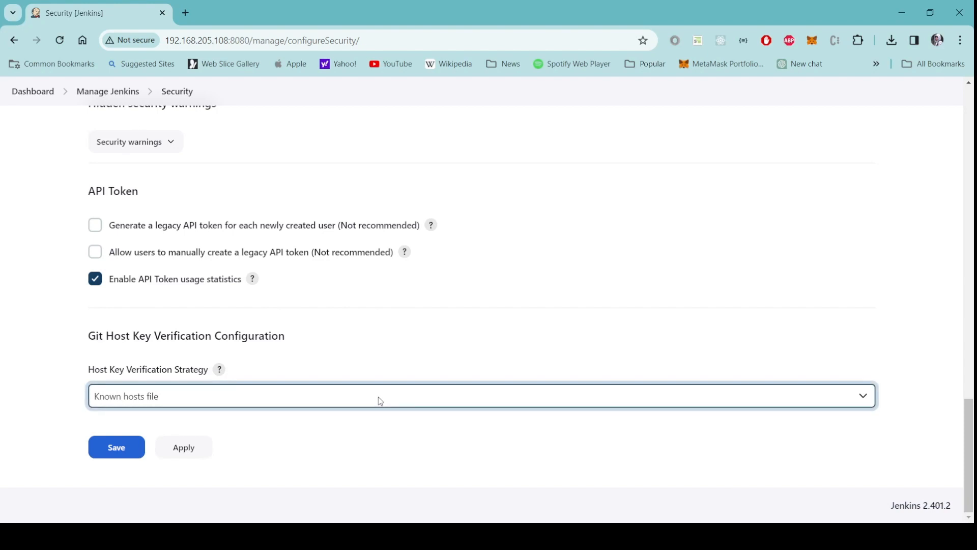
click(245, 460)
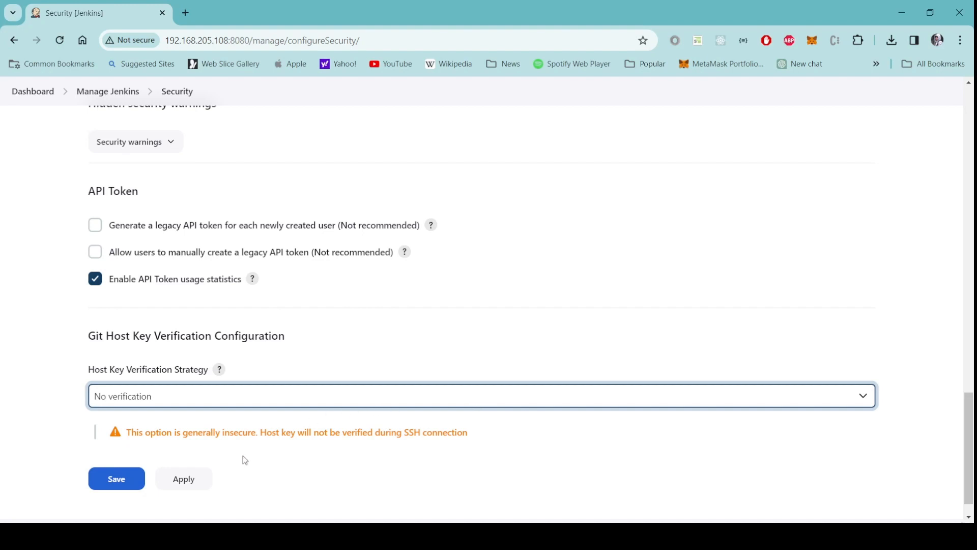
click(34, 97)
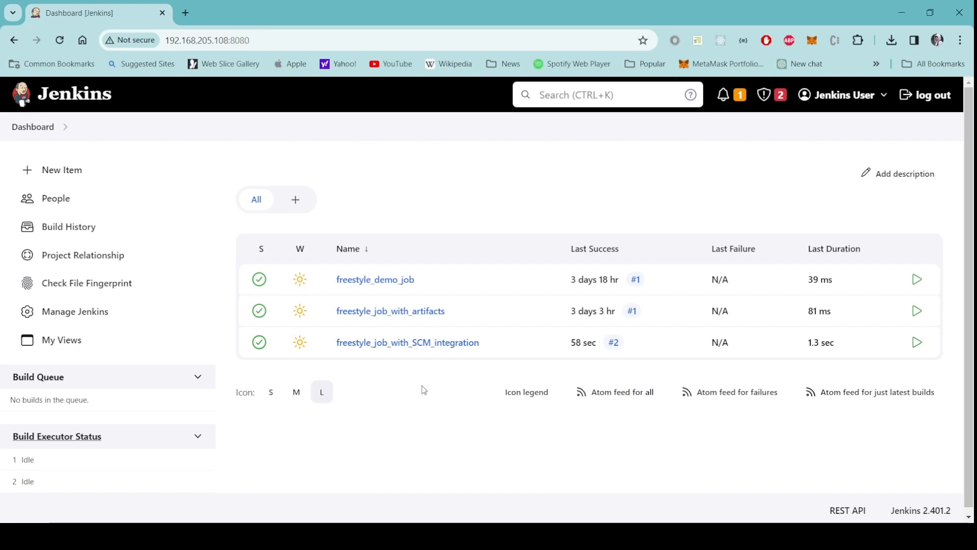
Set freestyle_job_with_SCM_integration's repository credentials to '- none -' and save the configuration.
click(394, 343)
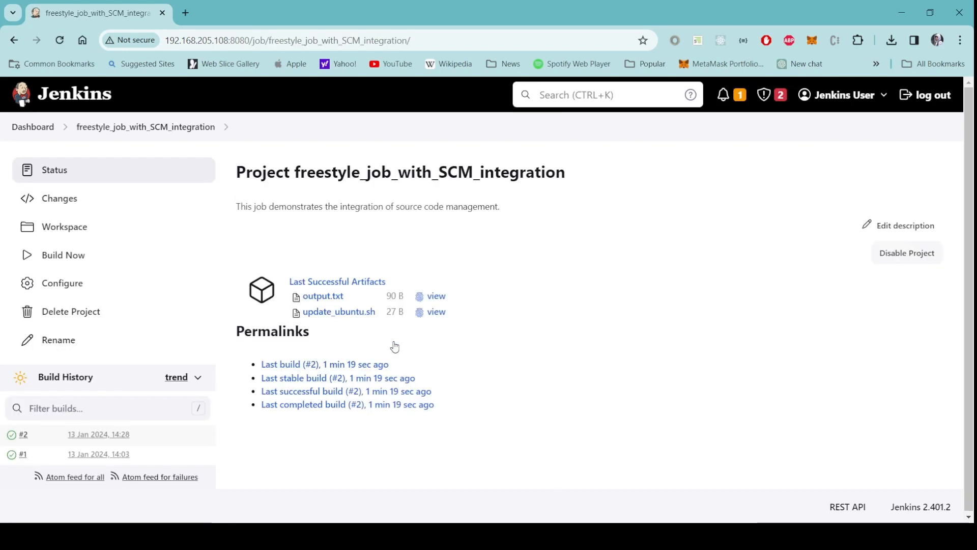
click(76, 283)
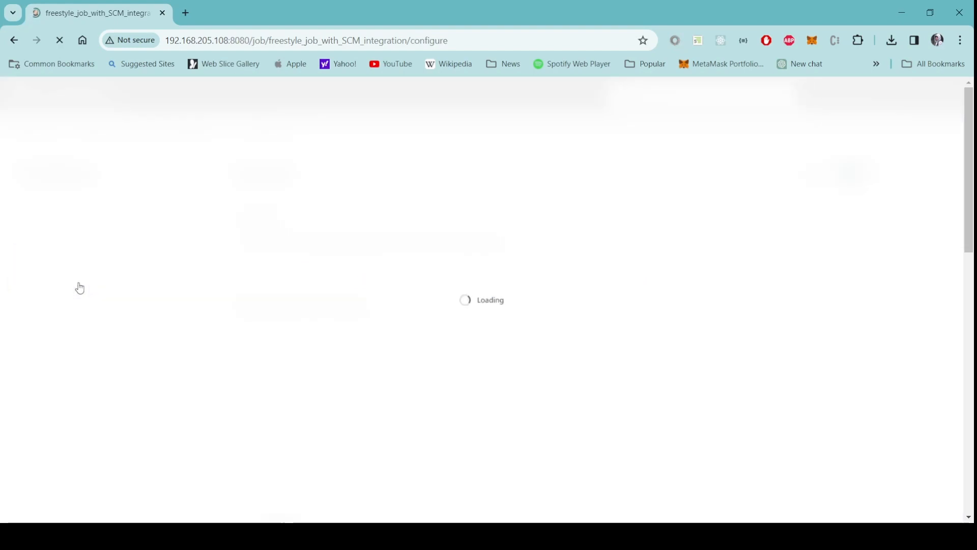
scroll(568, 360, down, 5)
scroll(568, 359, down, 7)
scroll(564, 362, up, 4)
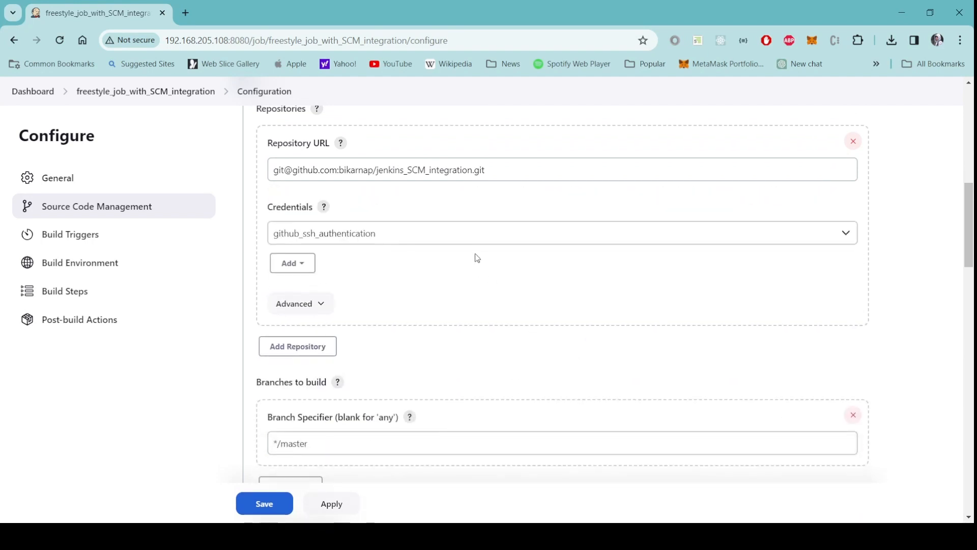
click(459, 240)
click(426, 258)
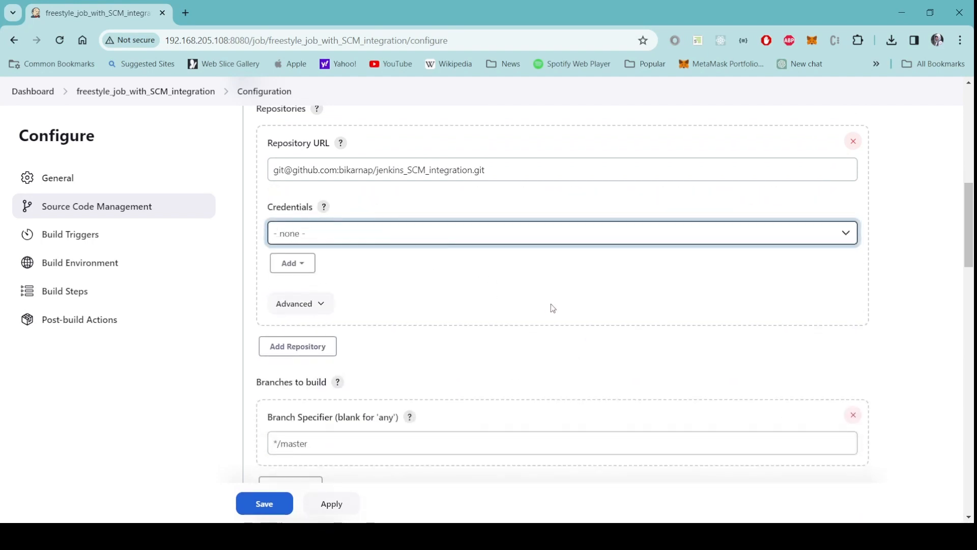
click(912, 422)
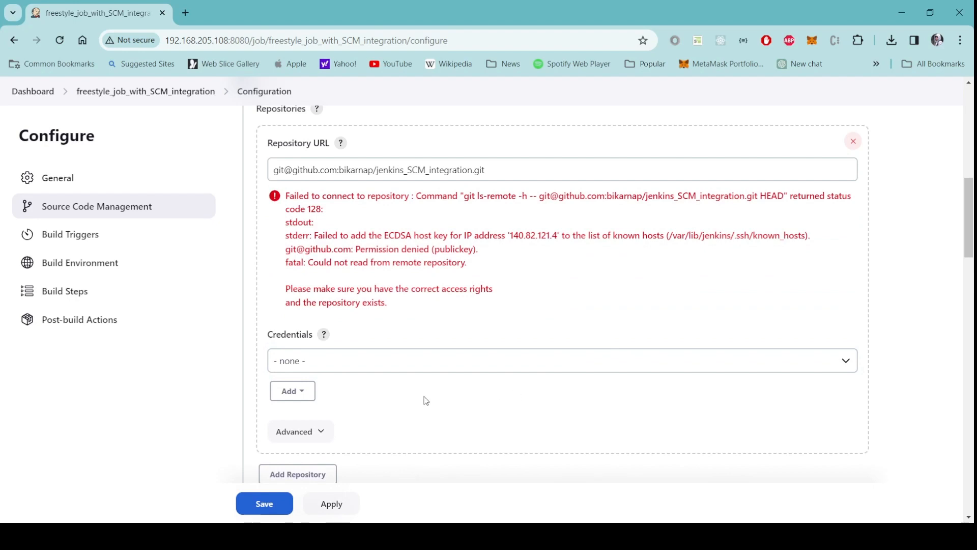
click(265, 503)
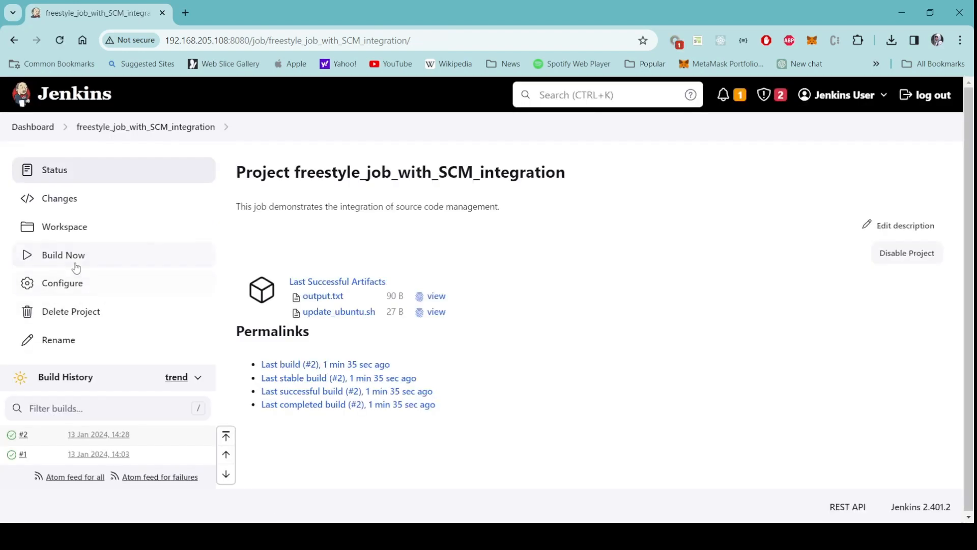
Build the job again and review build #3's clone errors ending in Finished: FAILURE.
click(74, 259)
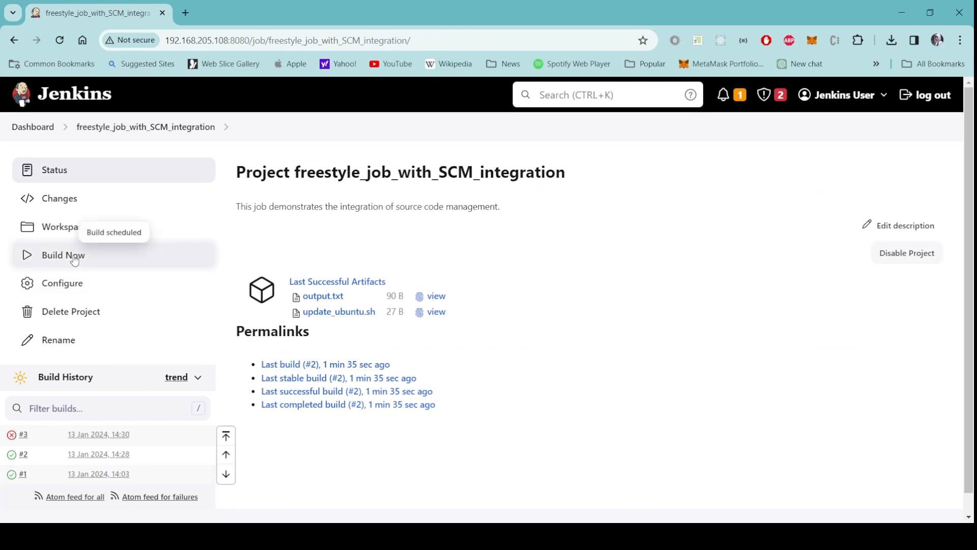
click(11, 435)
scroll(628, 348, down, 6)
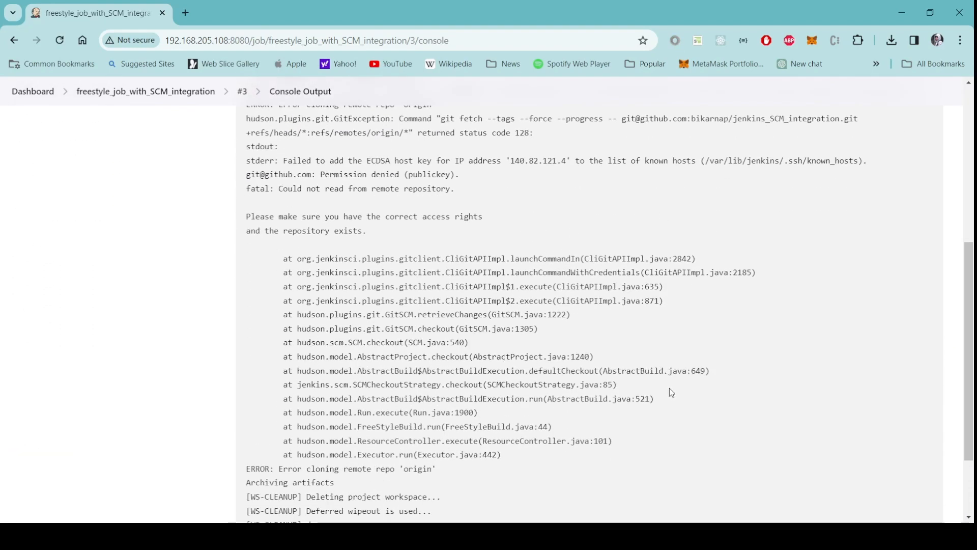
scroll(745, 409, down, 2)
scroll(628, 377, up, 3)
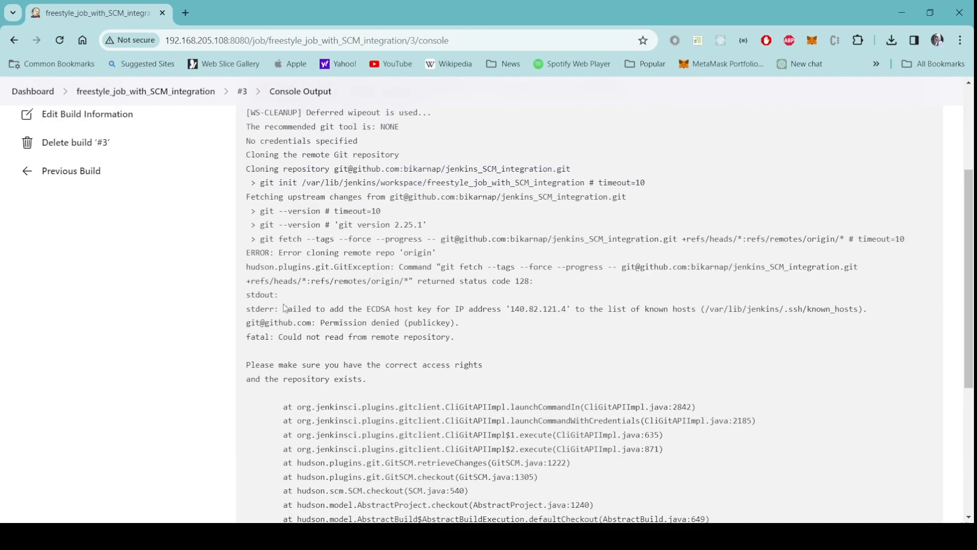
drag(283, 311, 432, 337)
scroll(379, 349, down, 1)
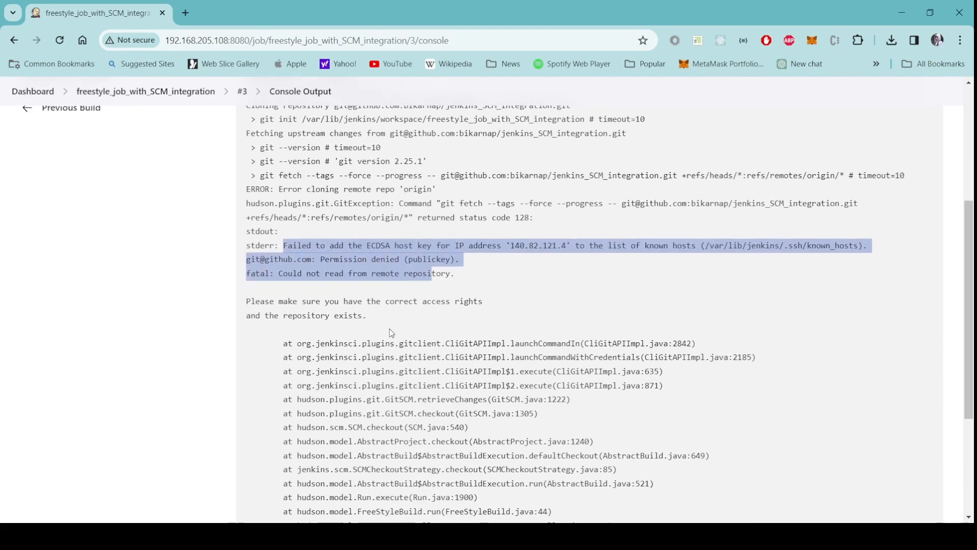
click(391, 333)
scroll(758, 395, down, 3)
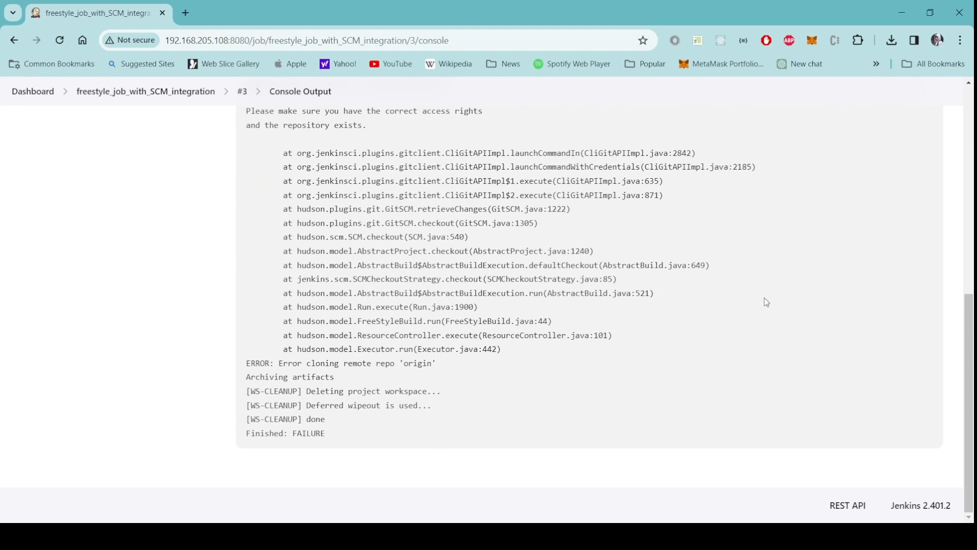
scroll(766, 302, up, 2)
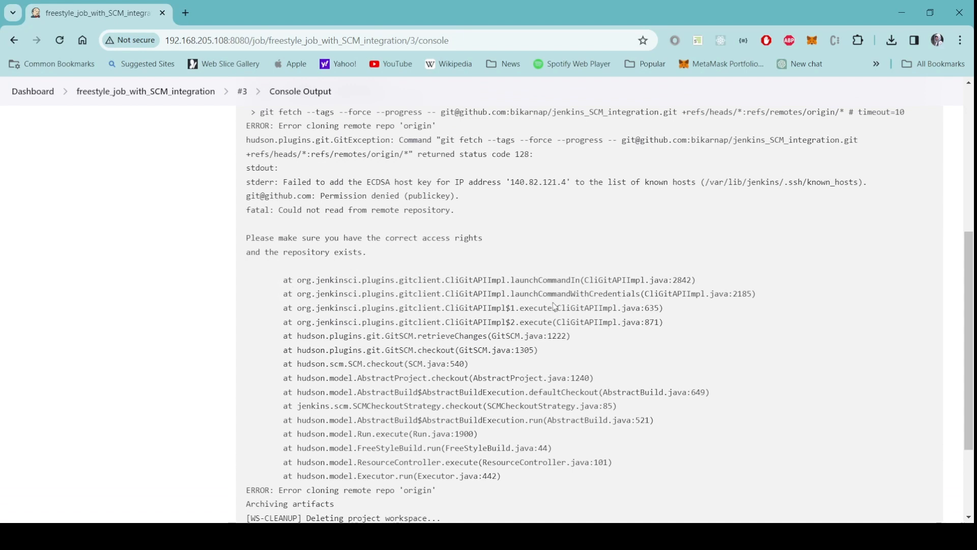
scroll(710, 351, down, 2)
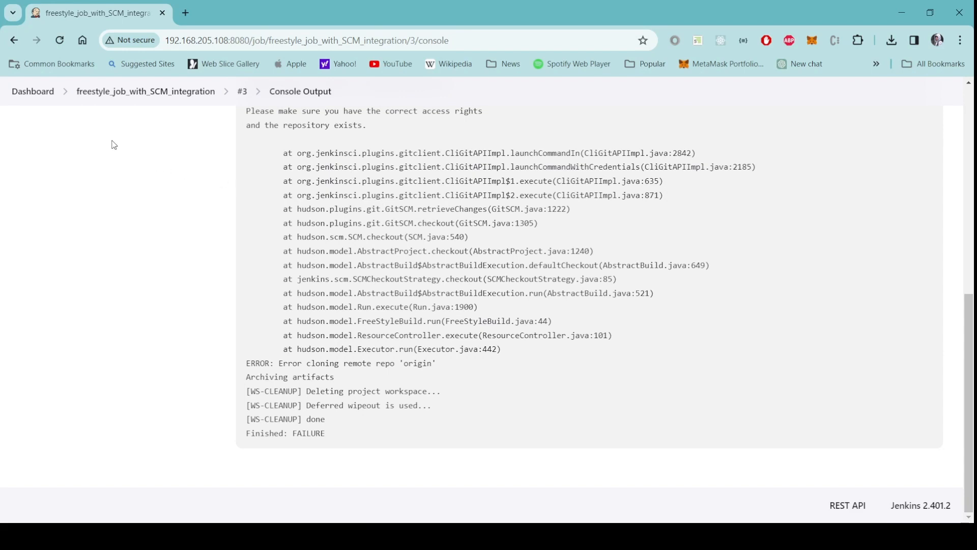
click(29, 93)
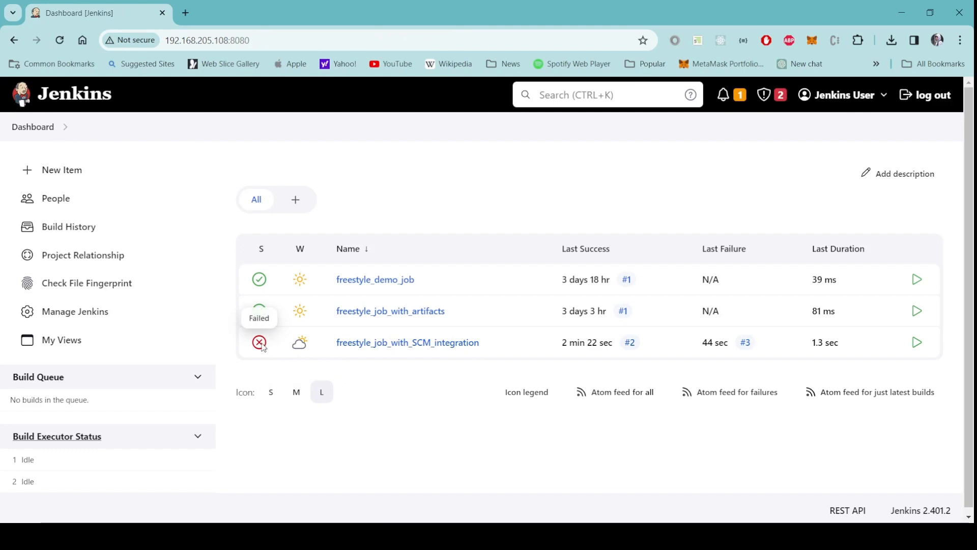
Check the job's build stability indicator, then log out of Jenkins.
mouse_move(299, 344)
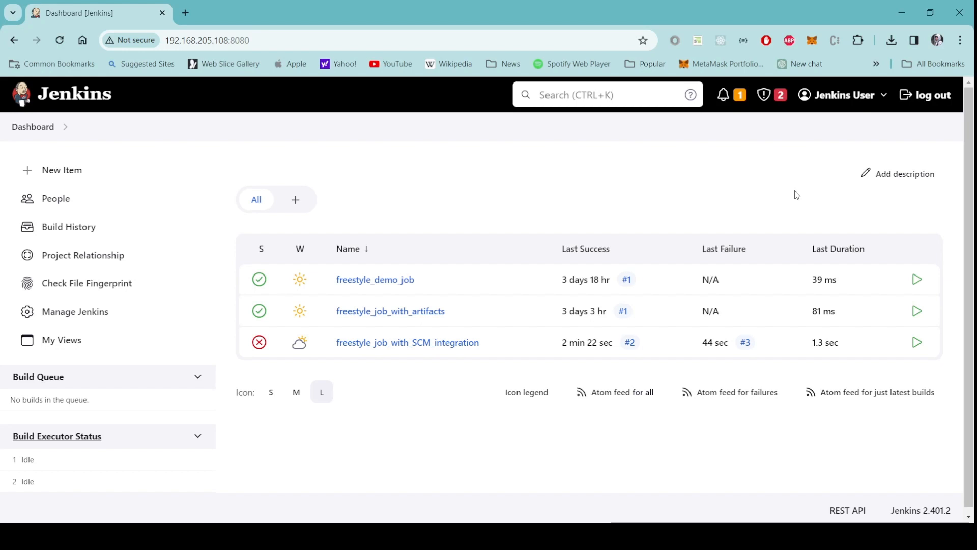
click(935, 98)
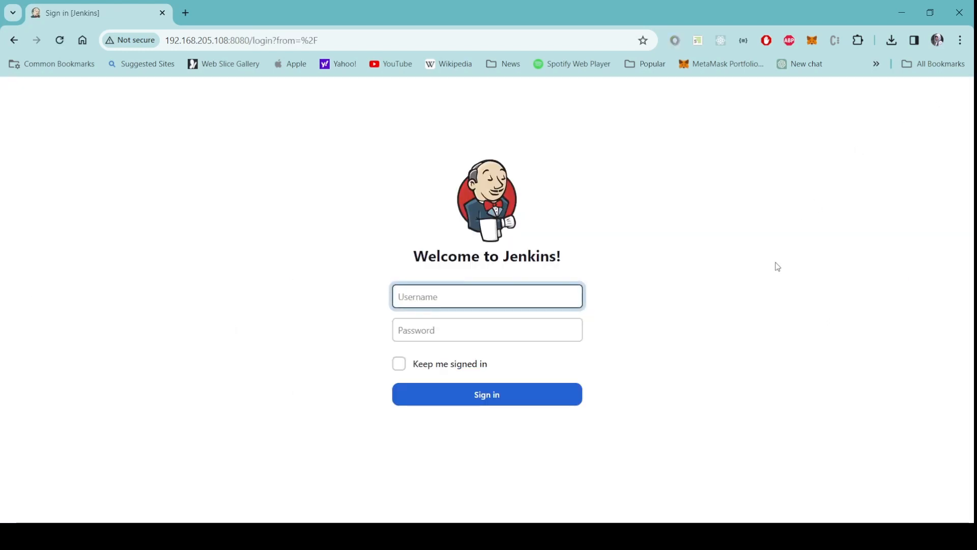